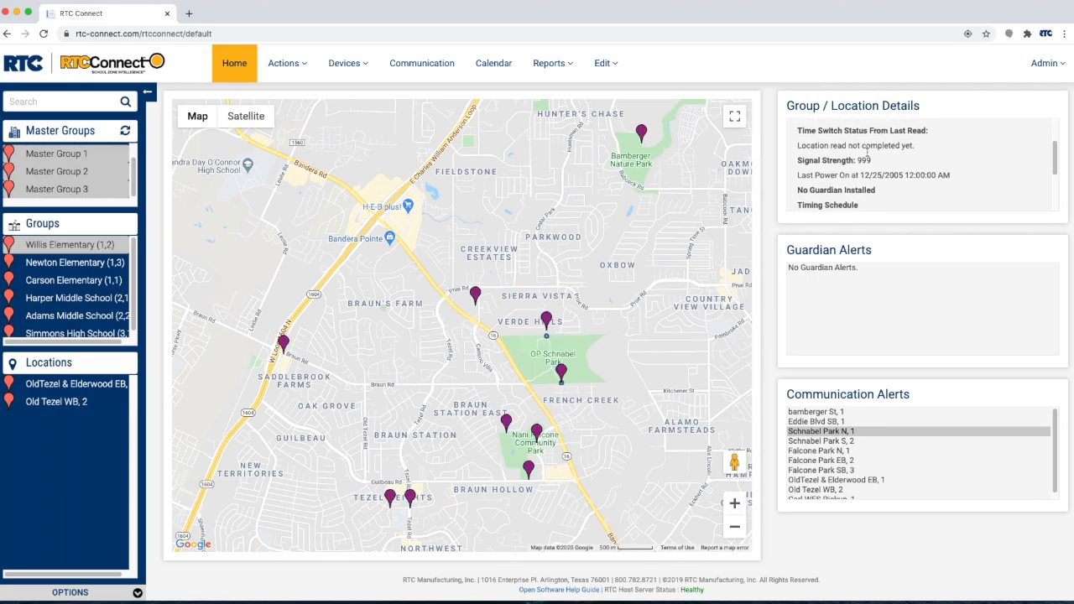
# Step: Review the Schnabel Park N location details and turn on the Zoom to Selection map option
pyautogui.scroll(-5, 867, 155)
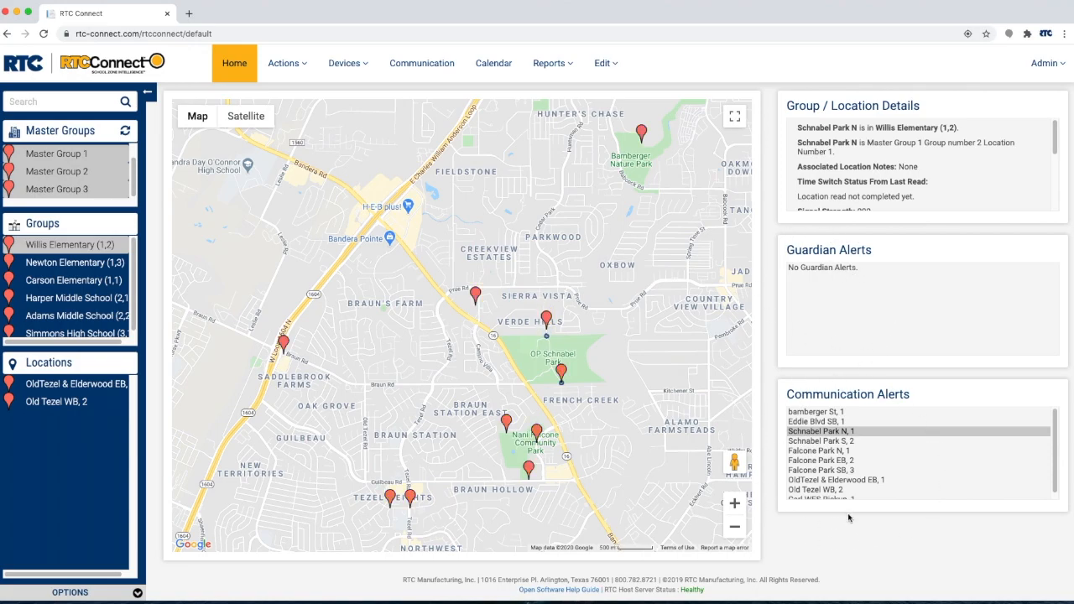
pyautogui.click(137, 592)
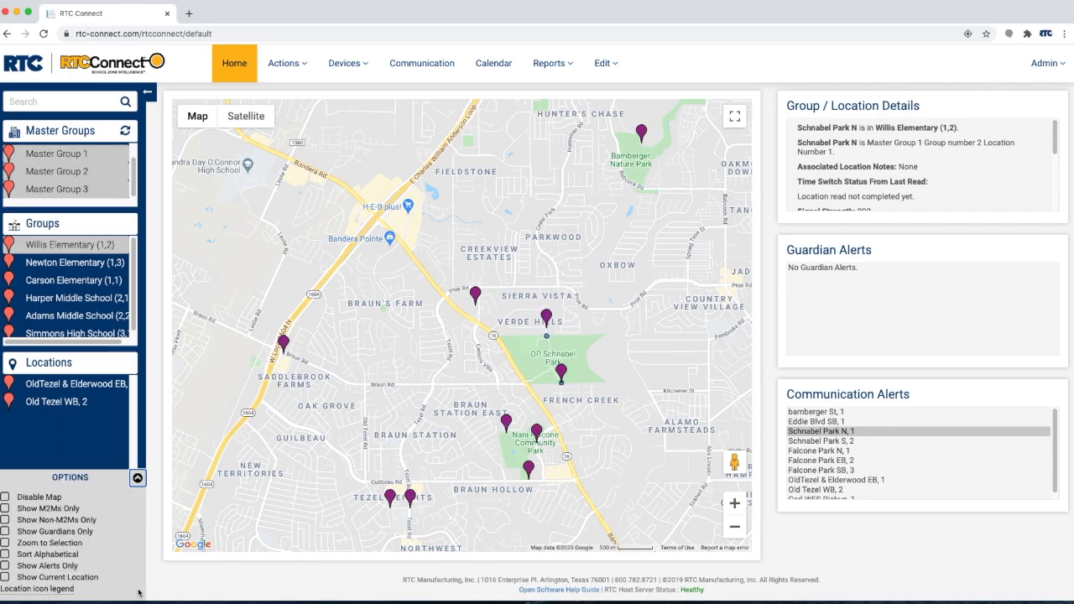
pyautogui.click(6, 543)
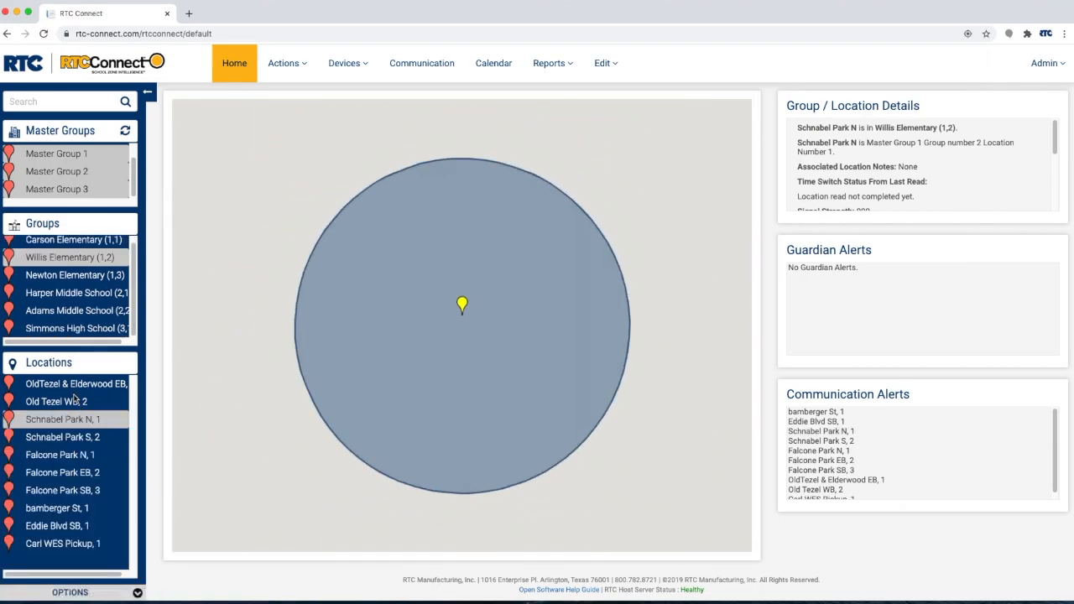
# Step: View the location icon legend and inspect the cluster of purple location markers on the map up close
pyautogui.click(137, 591)
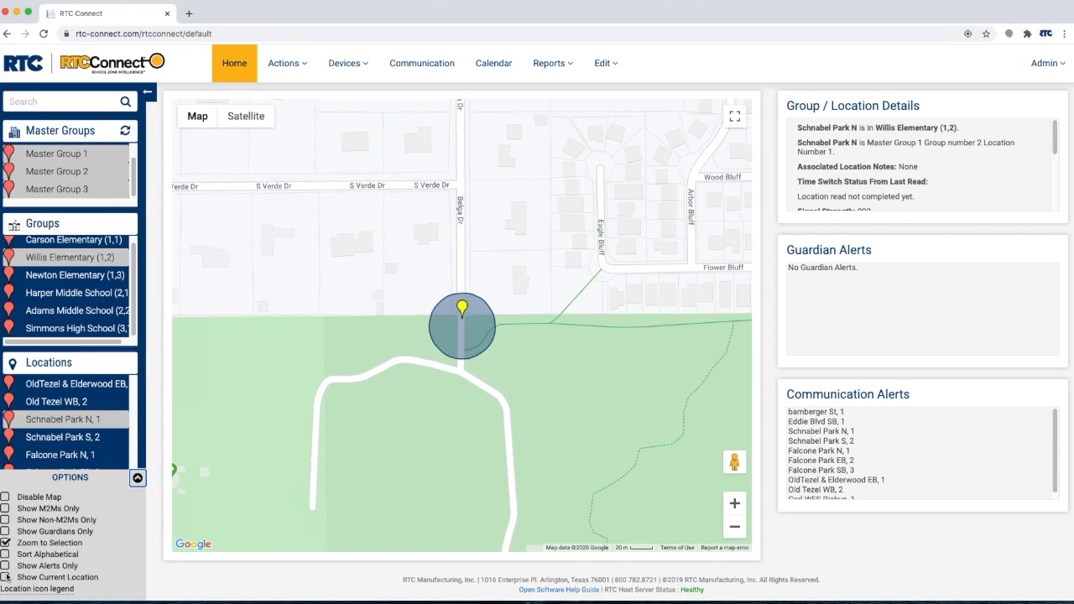
pyautogui.moveTo(29, 589)
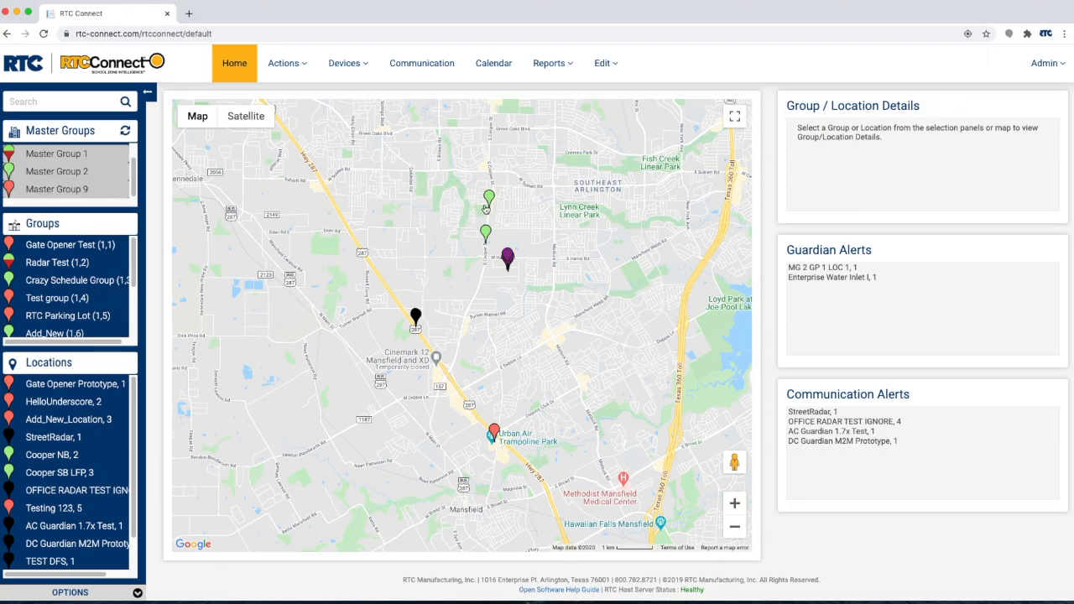
pyautogui.click(494, 432)
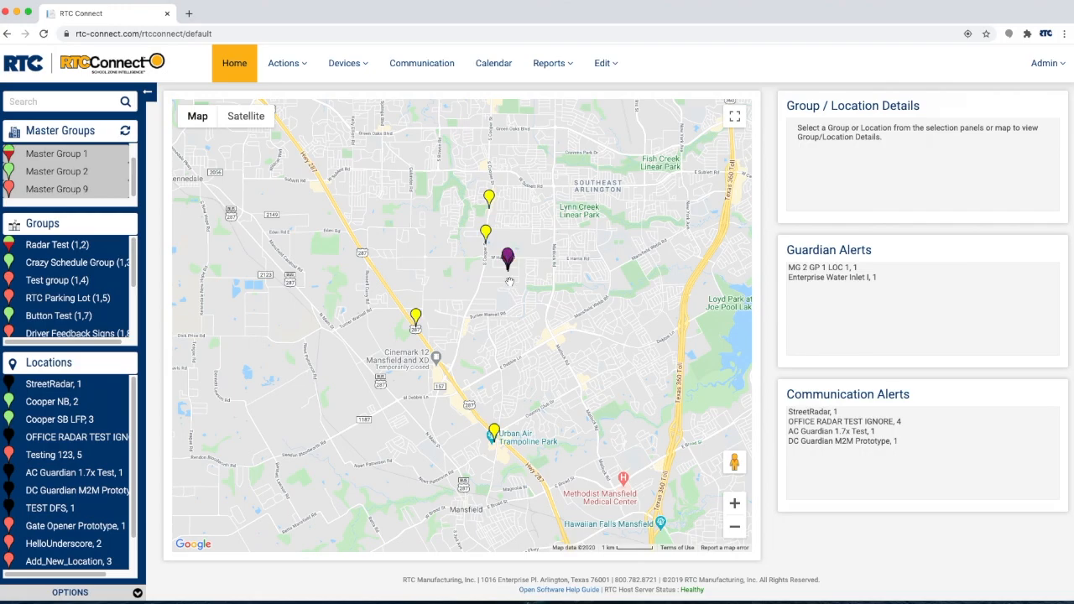
pyautogui.scroll(1, 509, 281)
pyautogui.scroll(2, 509, 281)
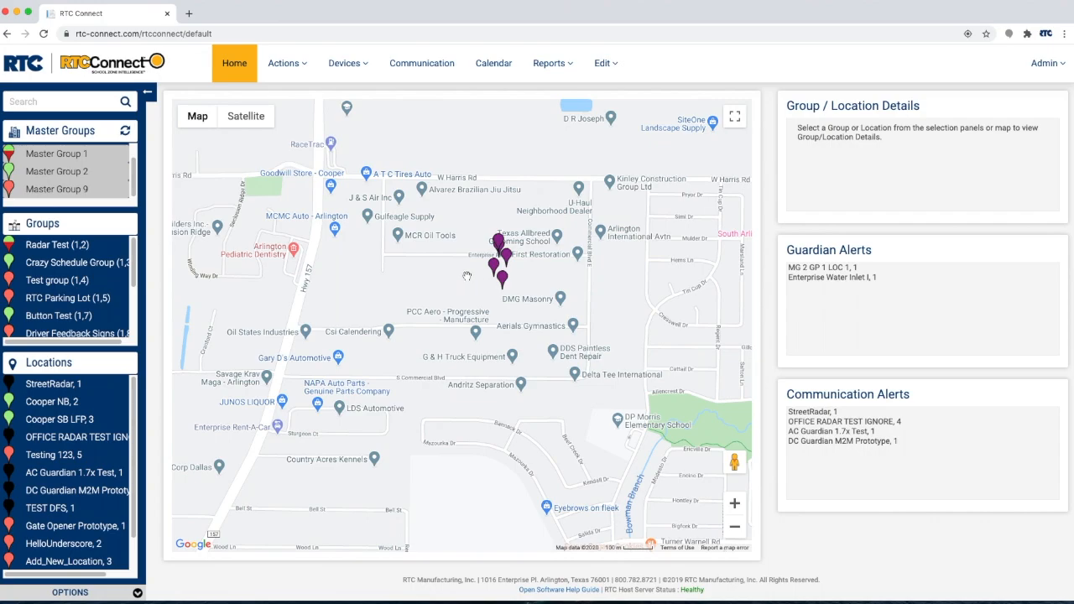
pyautogui.scroll(3, 499, 248)
pyautogui.scroll(3, 499, 248)
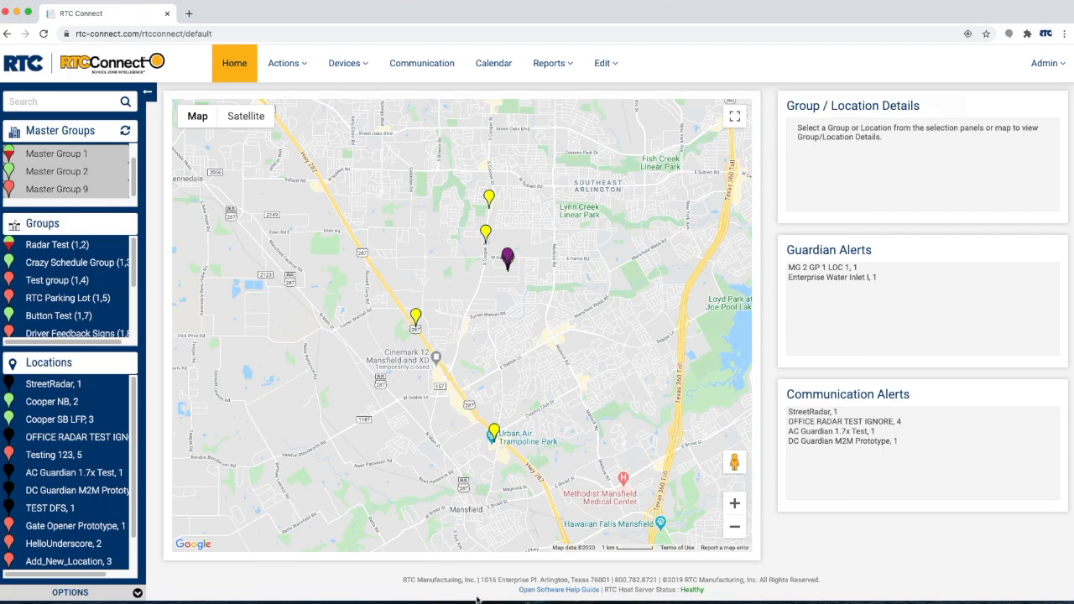
# Step: View the Open Software Help Guide and return to the RTC Connect site
pyautogui.click(538, 591)
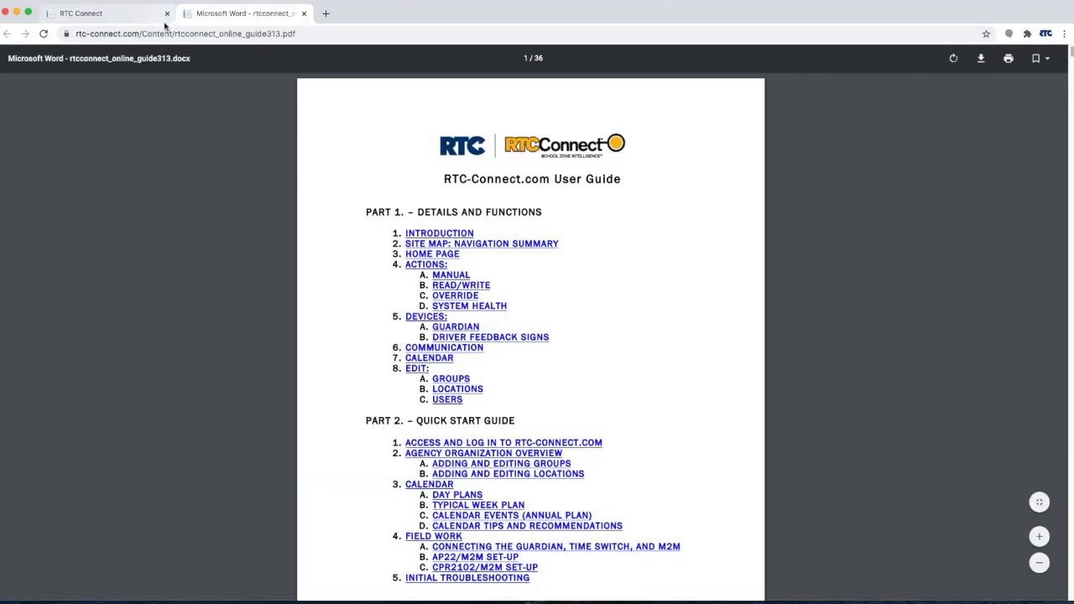
pyautogui.click(156, 13)
# Step: Send a Manual On command for relay one to the Radar Test (1,2) group
pyautogui.click(302, 70)
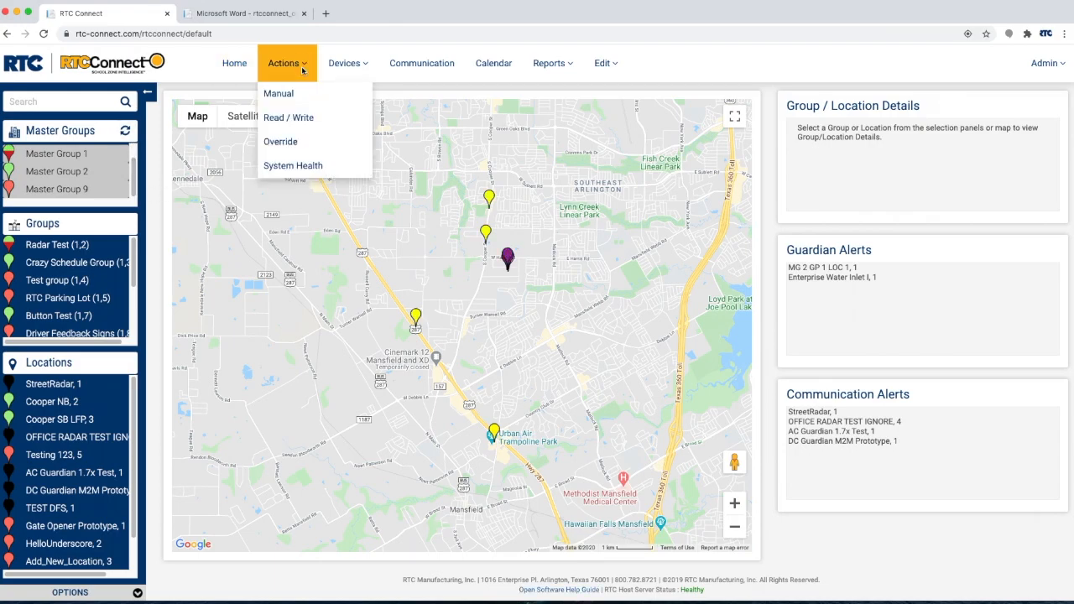
pyautogui.click(292, 90)
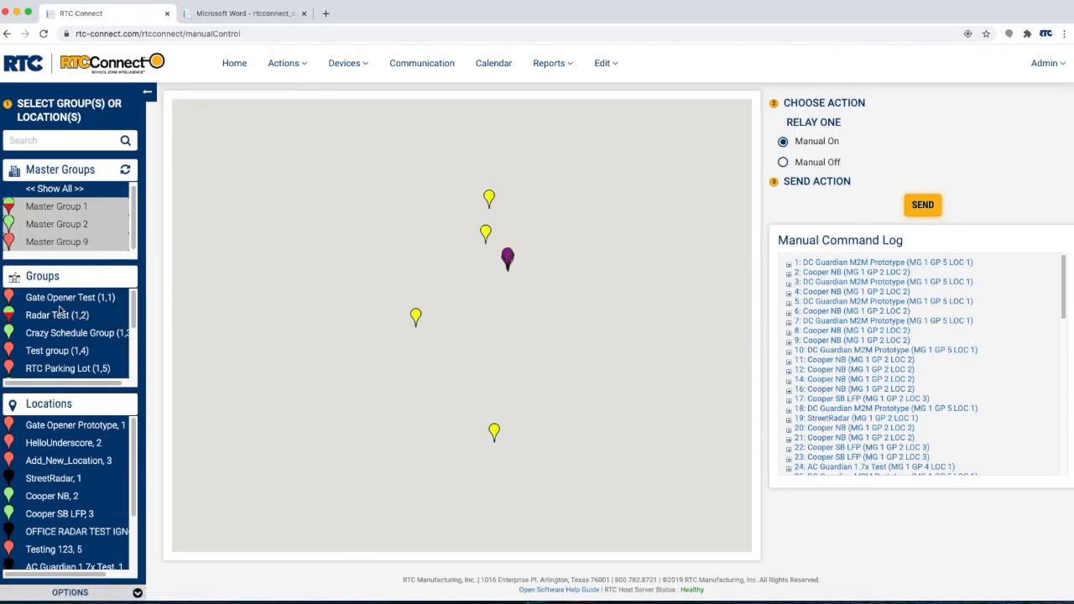
pyautogui.click(61, 312)
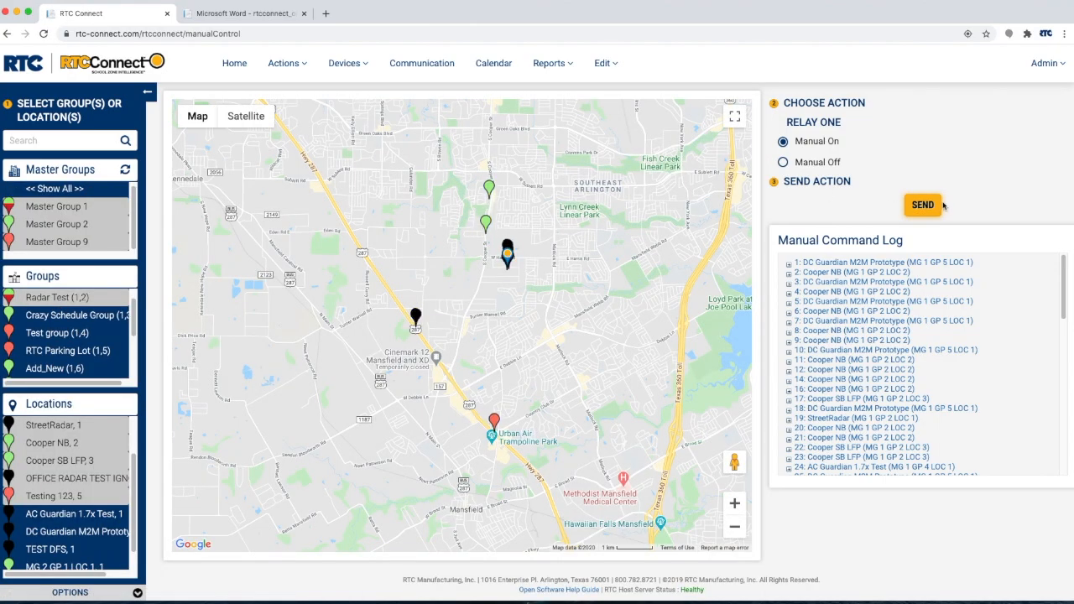
pyautogui.click(937, 207)
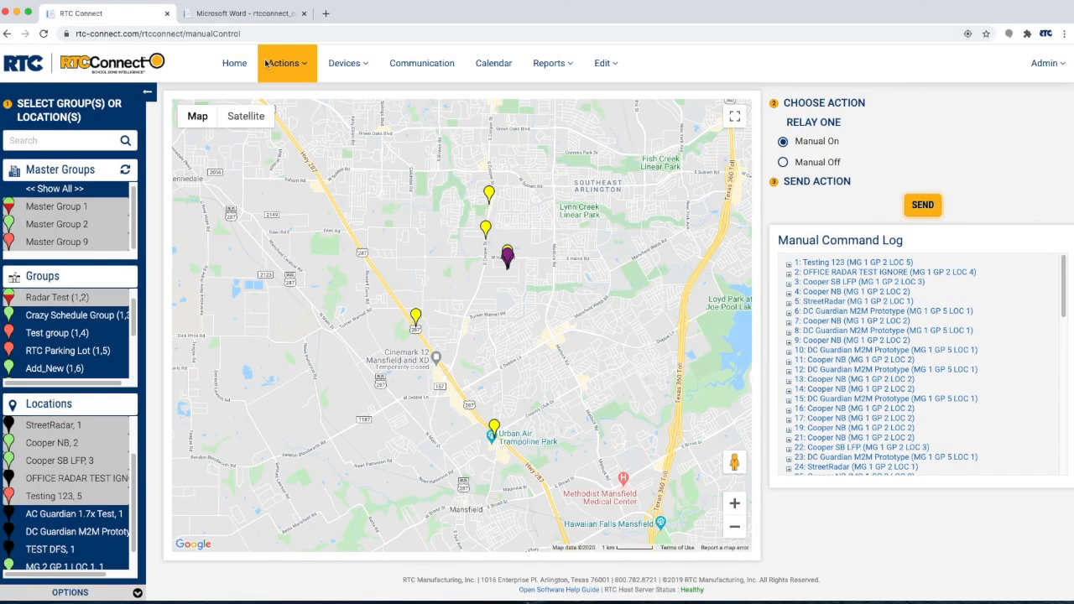
# Step: Run a Read / Write command on the TEST DFS location selected from the map
pyautogui.click(284, 63)
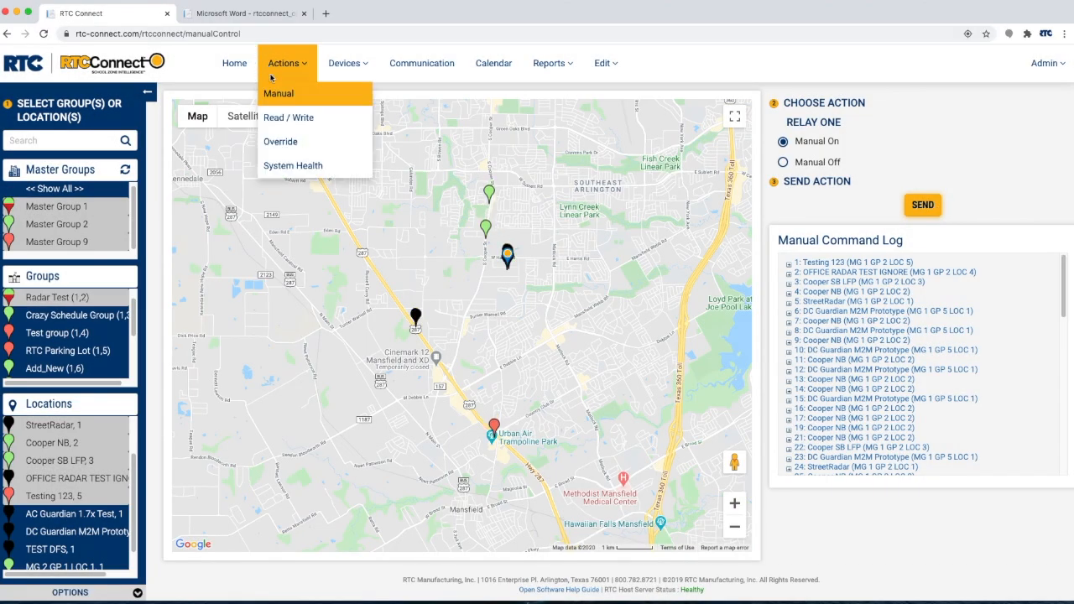
pyautogui.click(293, 112)
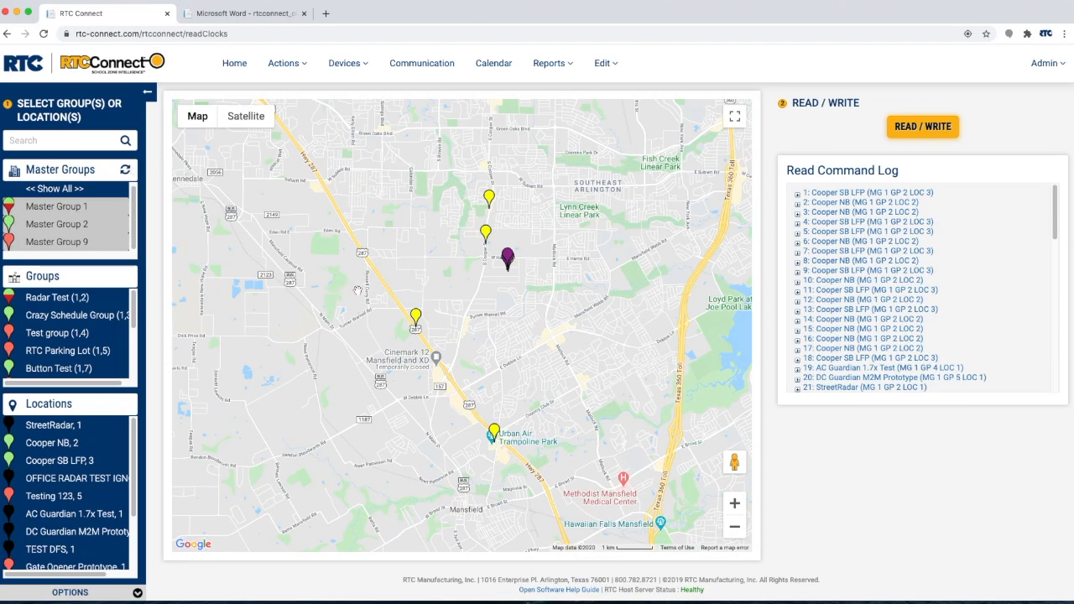
pyautogui.click(415, 314)
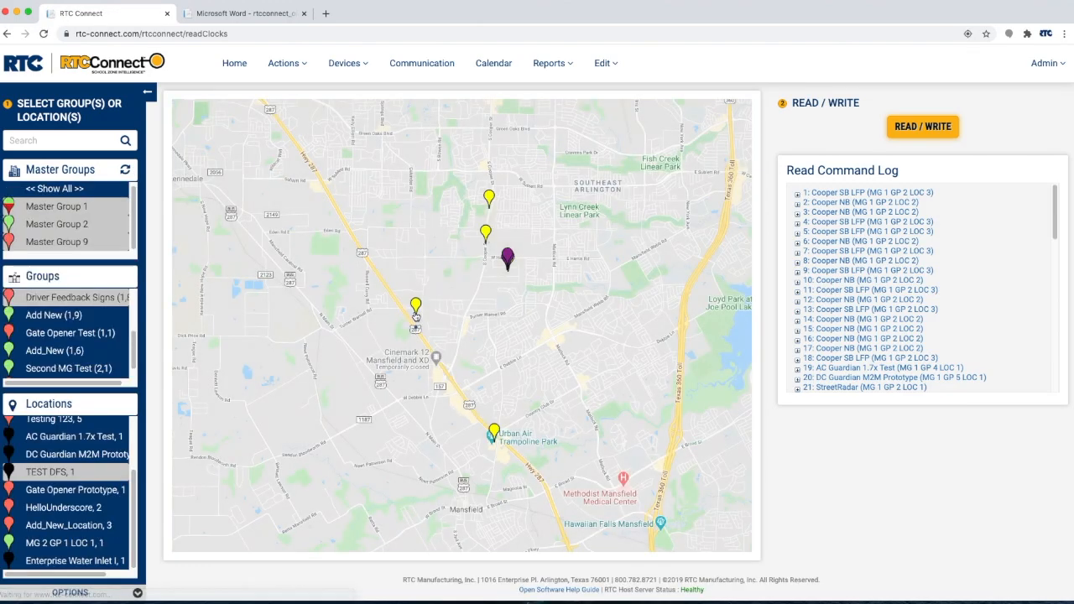
pyautogui.click(937, 127)
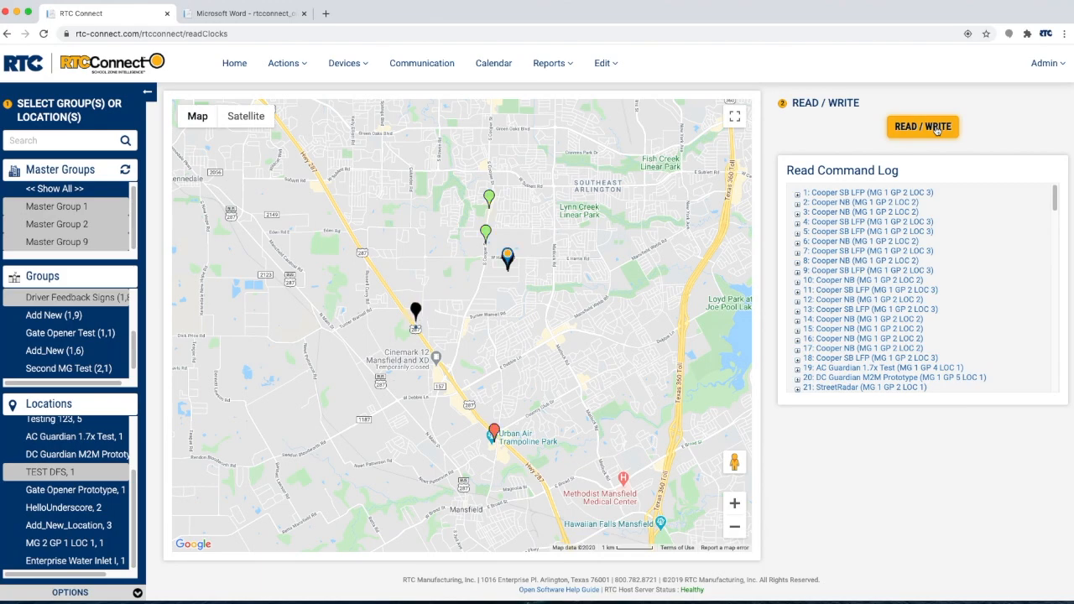
# Step: Send a Cancel School override to all groups, from Radar Test to High Water Sensors, with Override Until Date set to 07/31/2020
pyautogui.click(284, 76)
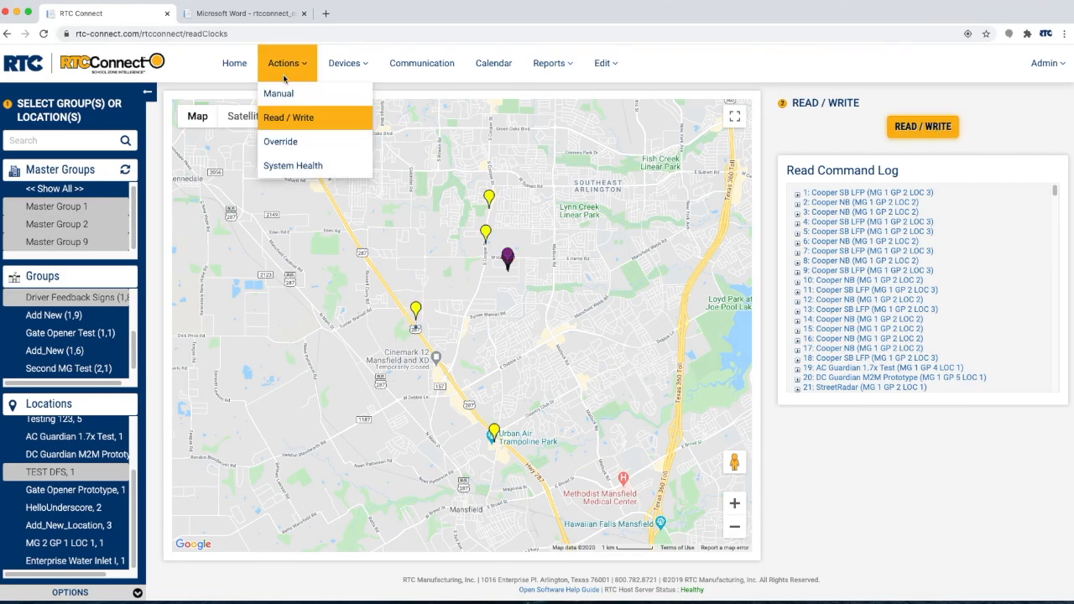
pyautogui.click(286, 141)
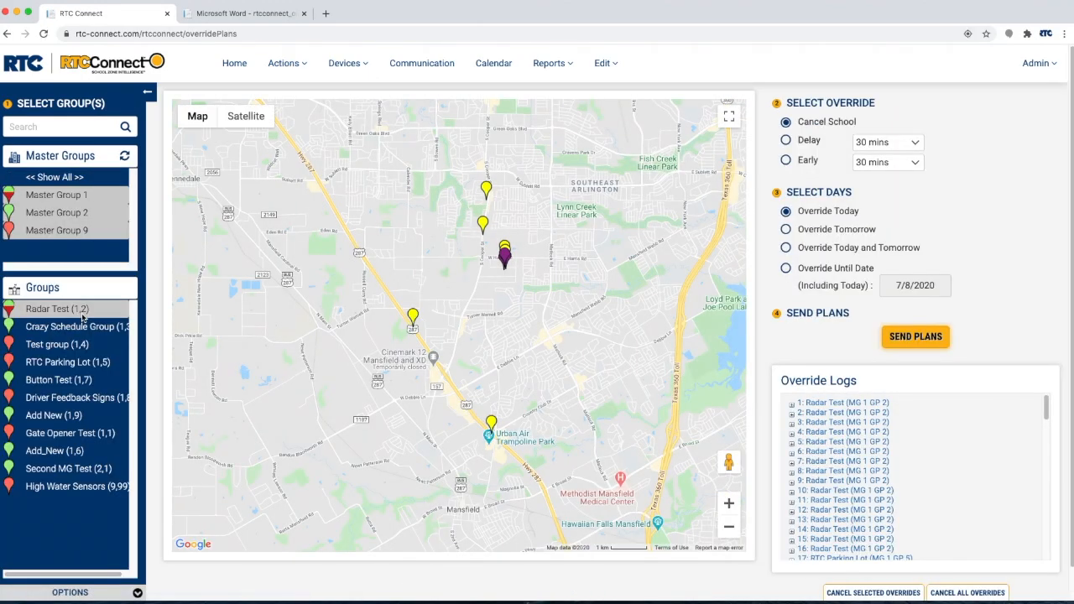
pyautogui.click(75, 487)
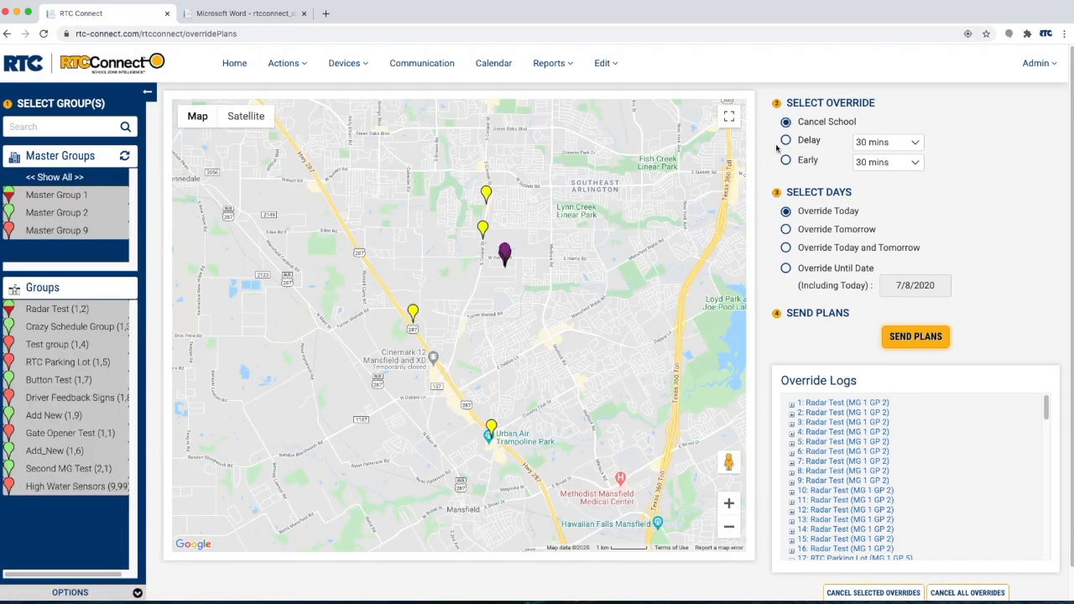
pyautogui.click(884, 144)
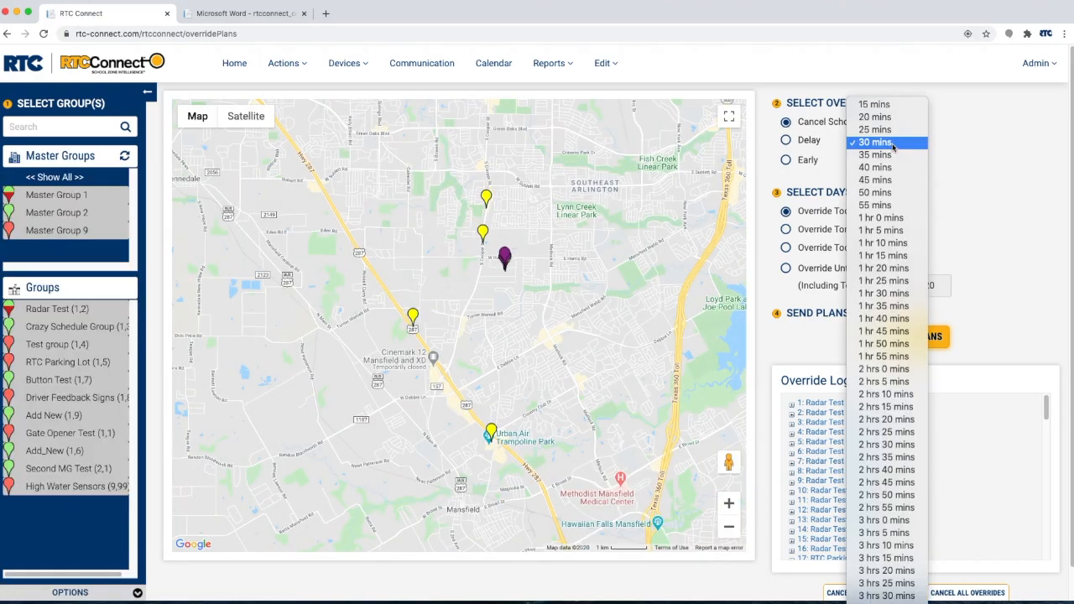
pyautogui.click(999, 130)
pyautogui.click(786, 269)
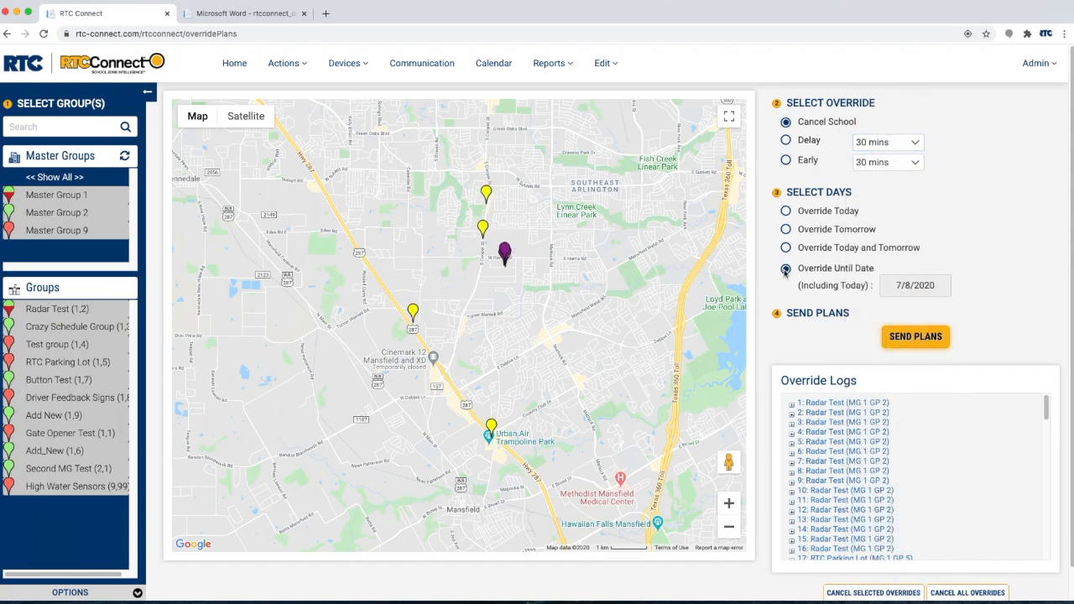
pyautogui.click(909, 285)
pyautogui.click(1002, 420)
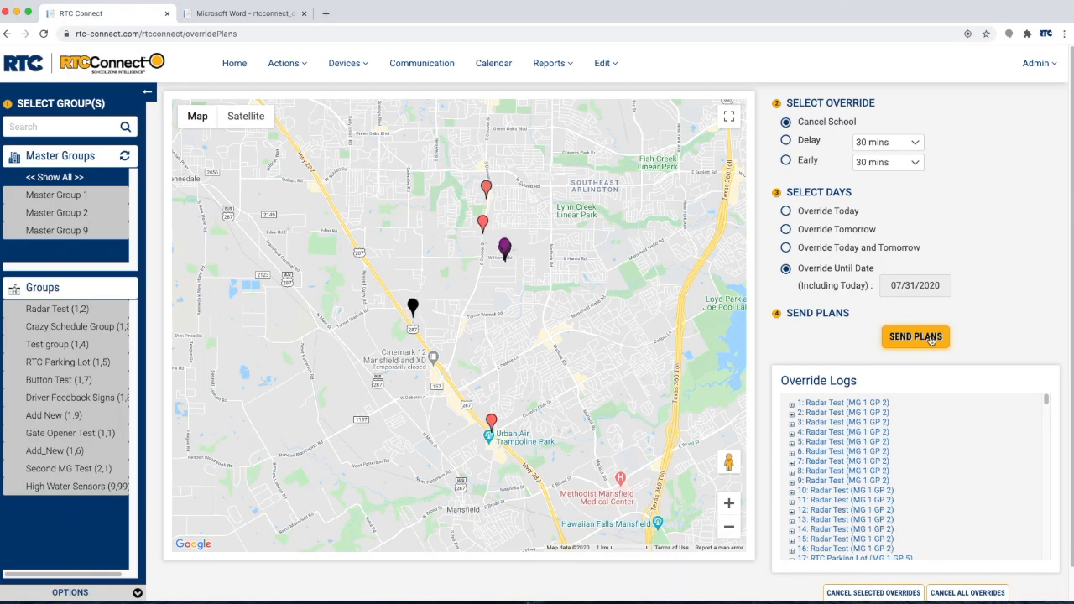
# Step: Add all red and purple locations to the System Health review selections and run Read / Write on them
pyautogui.click(284, 63)
pyautogui.click(301, 167)
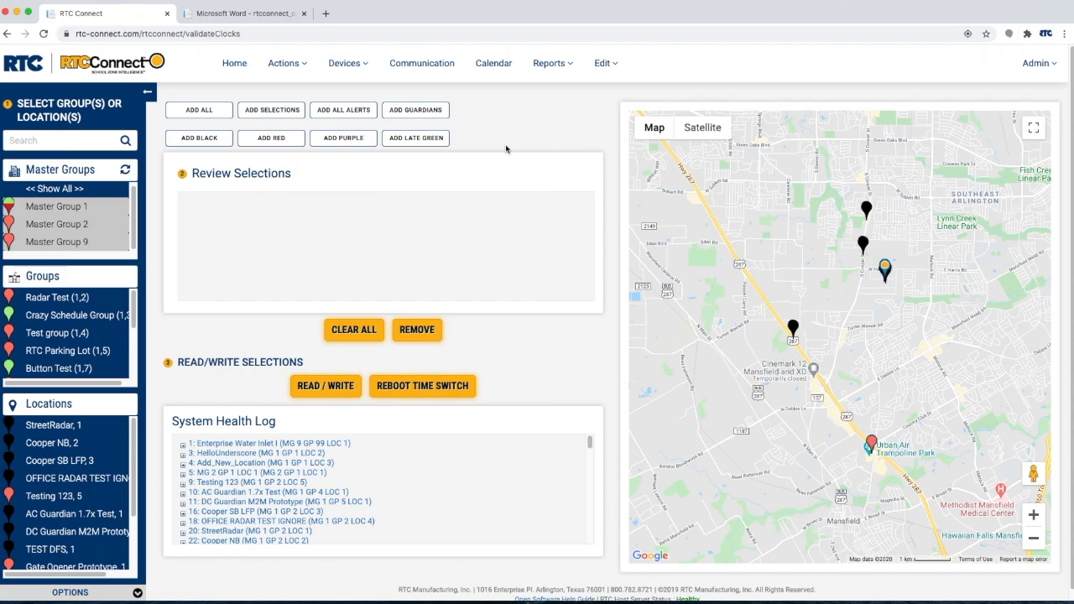
pyautogui.click(272, 139)
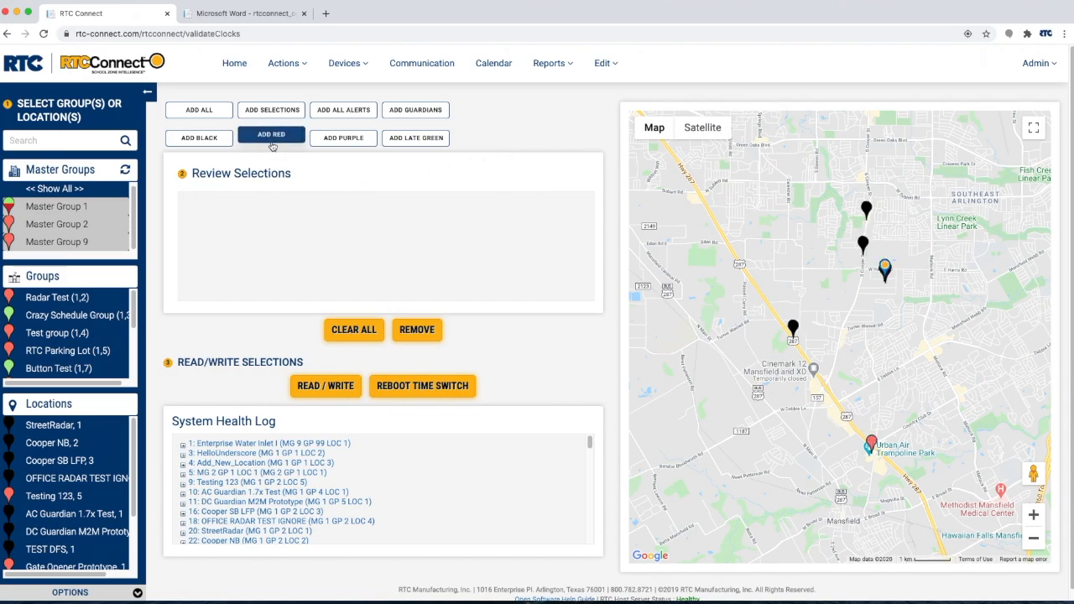
pyautogui.click(343, 139)
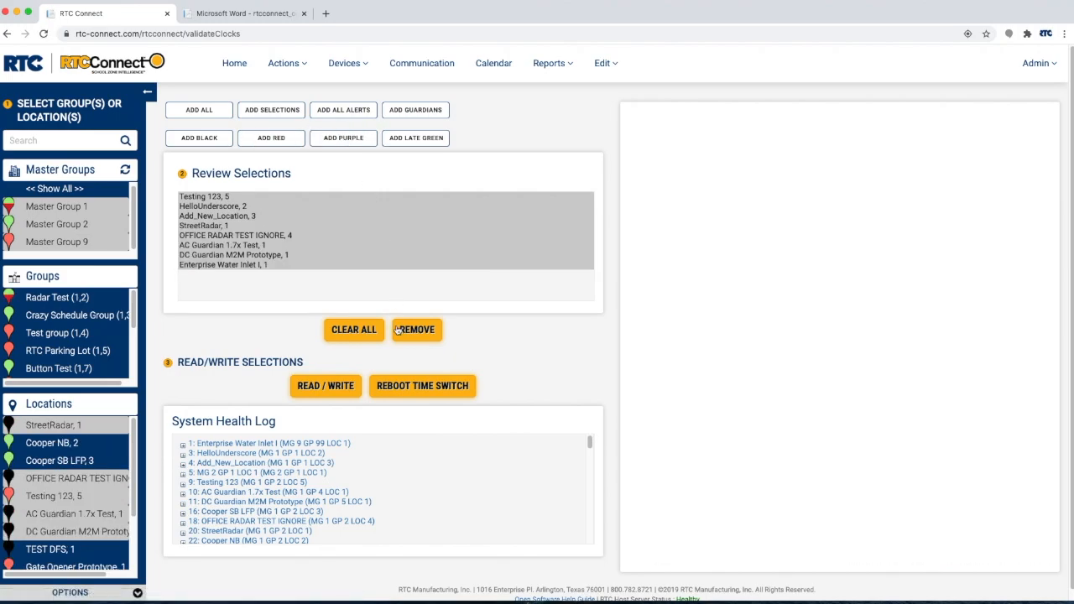
pyautogui.click(324, 398)
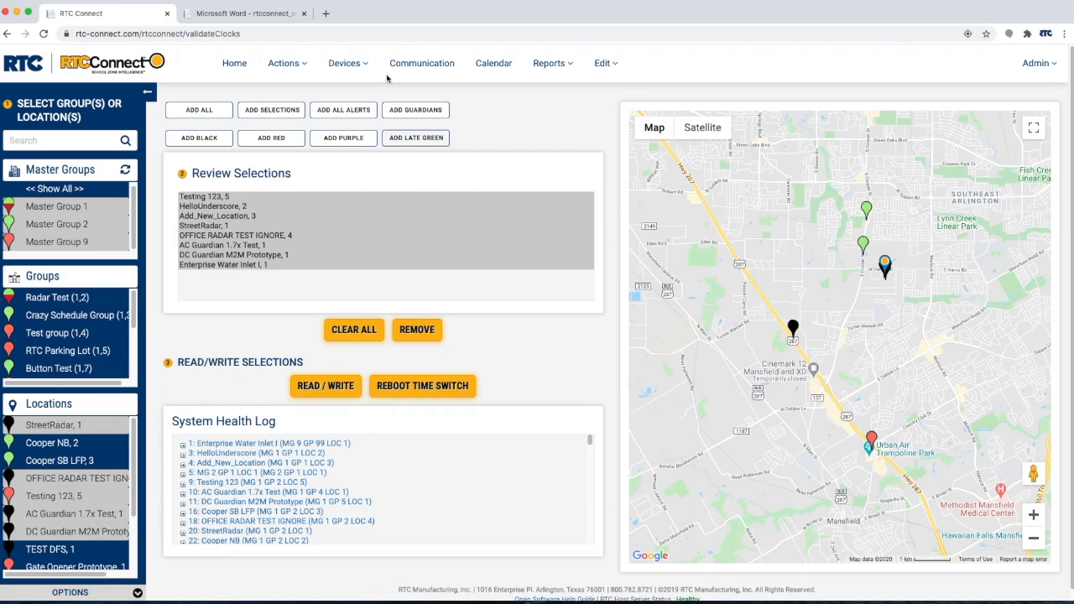
# Step: Display the Guardian power graph for Cooper NB with 8 days viewed
pyautogui.click(346, 64)
pyautogui.click(361, 92)
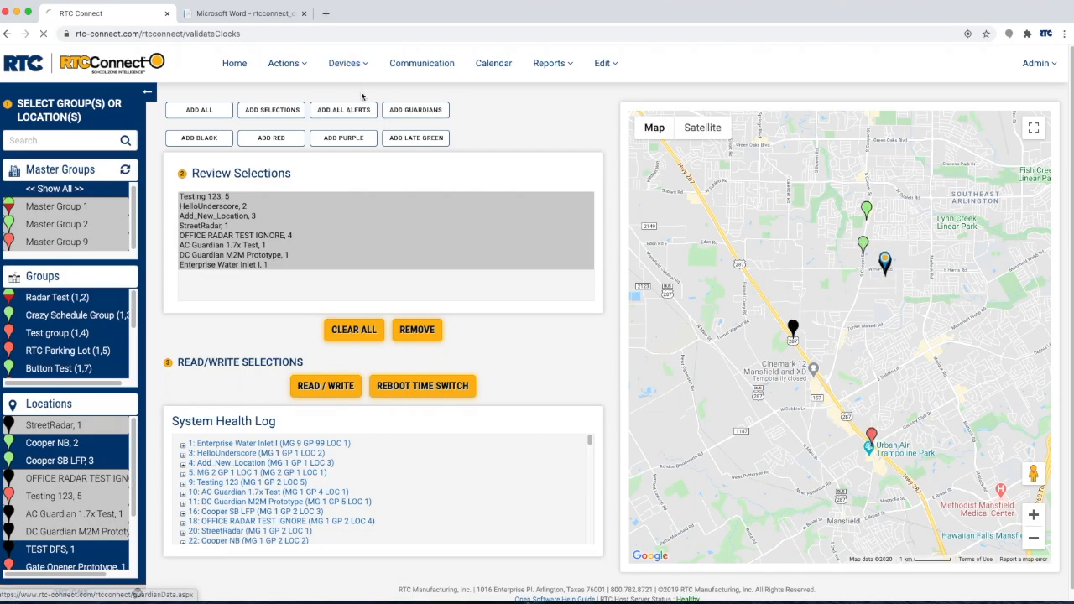
pyautogui.click(44, 188)
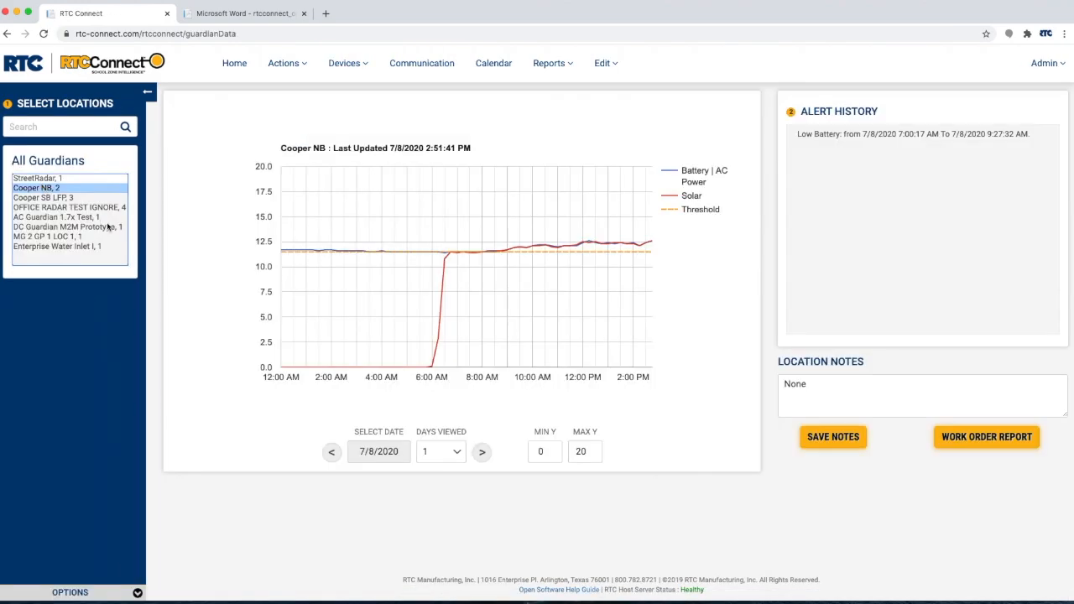
pyautogui.click(436, 457)
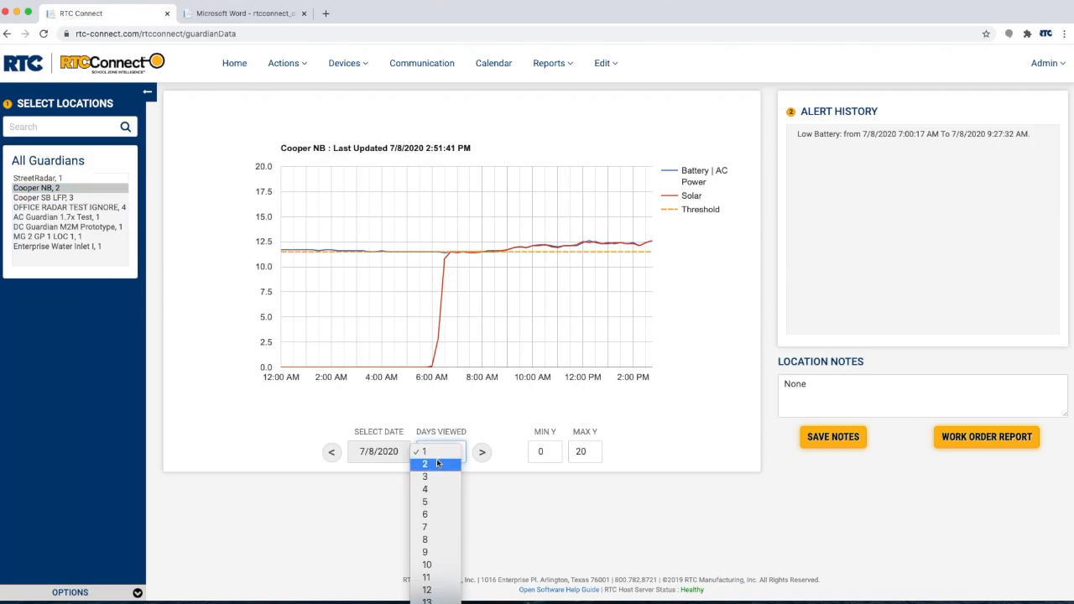
pyautogui.click(431, 540)
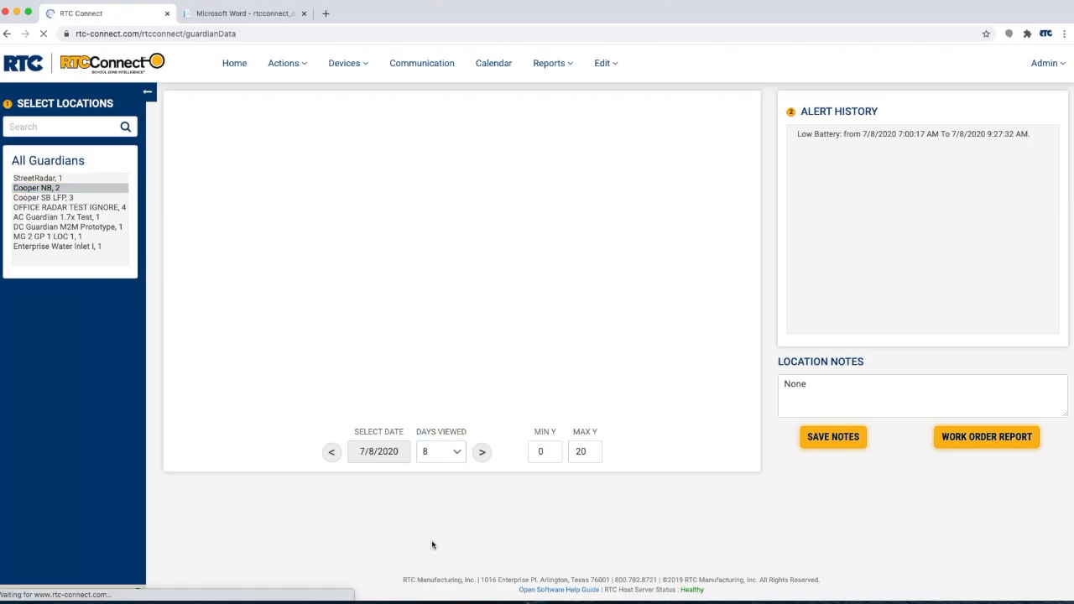
# Step: Examine the driver feedback sign's Daily Percentages, Vehicle Volumes and All Data views for Cooper NB
pyautogui.click(347, 67)
pyautogui.click(347, 113)
pyautogui.click(447, 114)
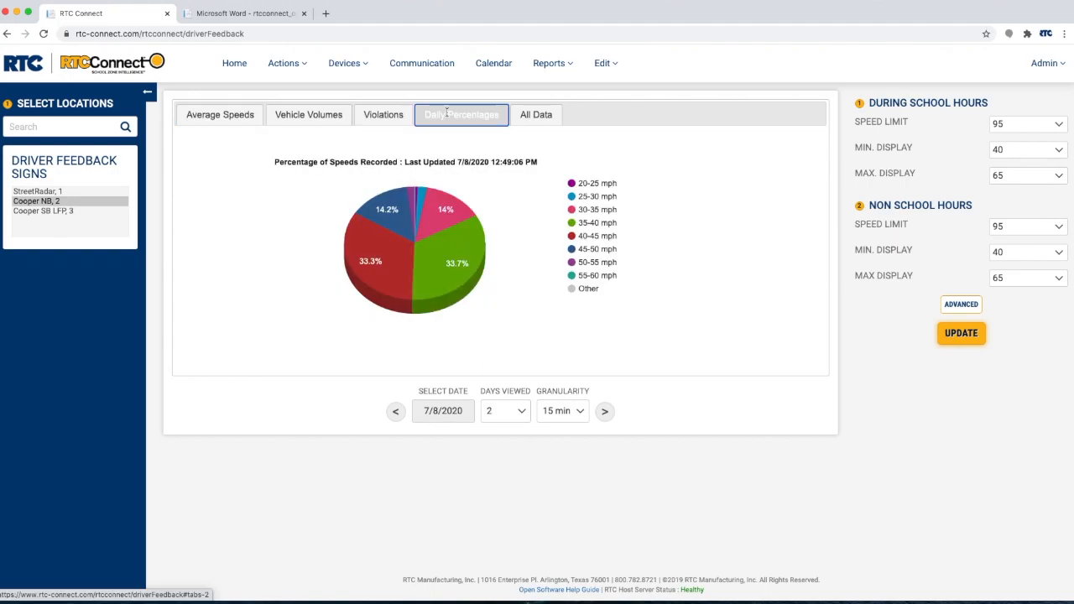
pyautogui.click(322, 112)
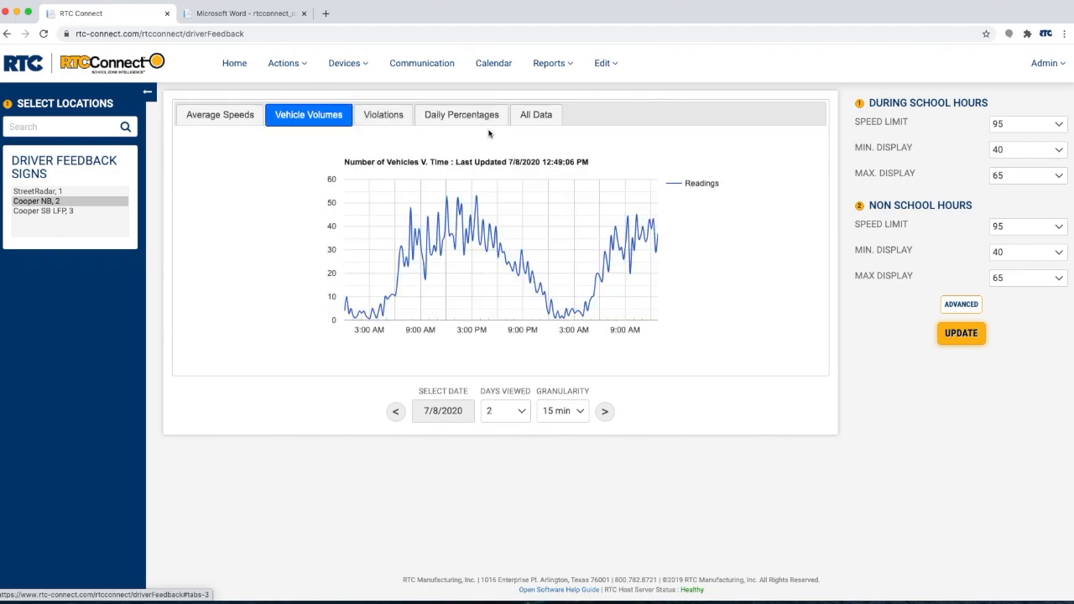
pyautogui.click(532, 115)
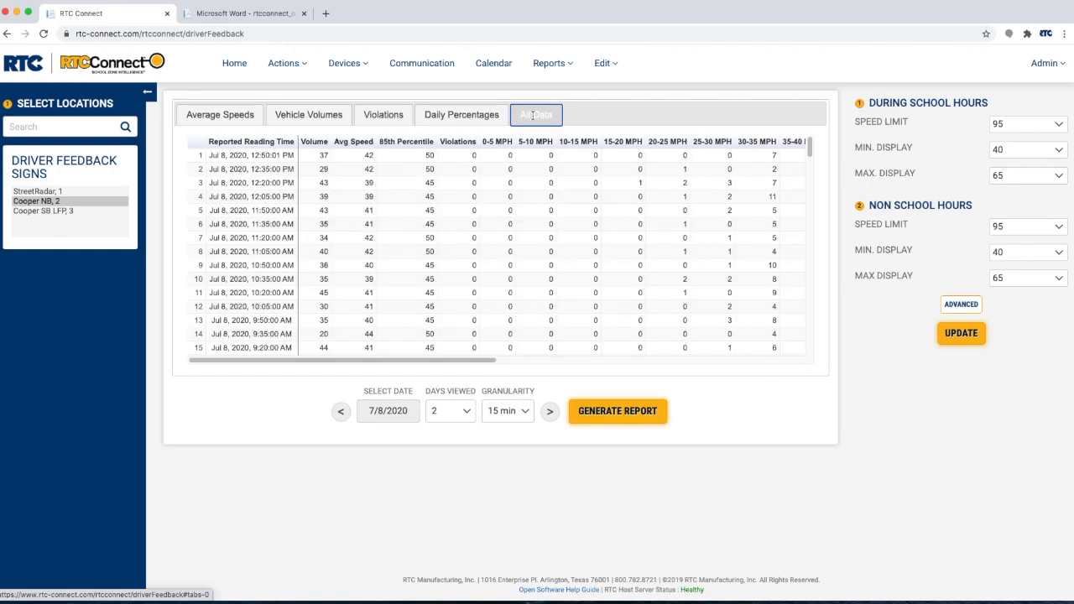
# Step: View the communication logs for Cooper NB and expand the Manual Page On entry in the User Action Log
pyautogui.click(421, 63)
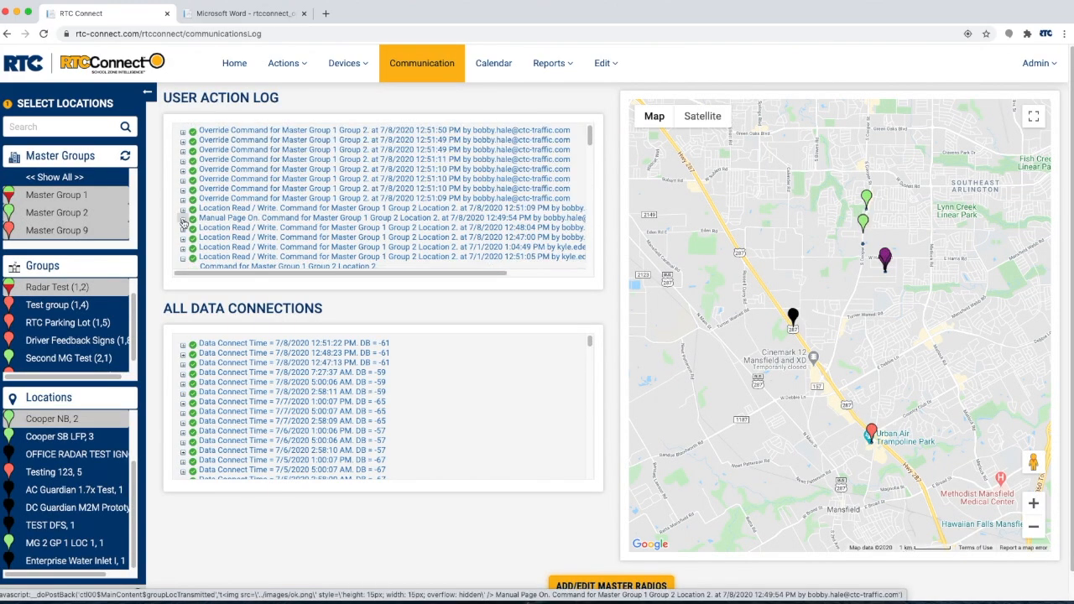
pyautogui.click(183, 219)
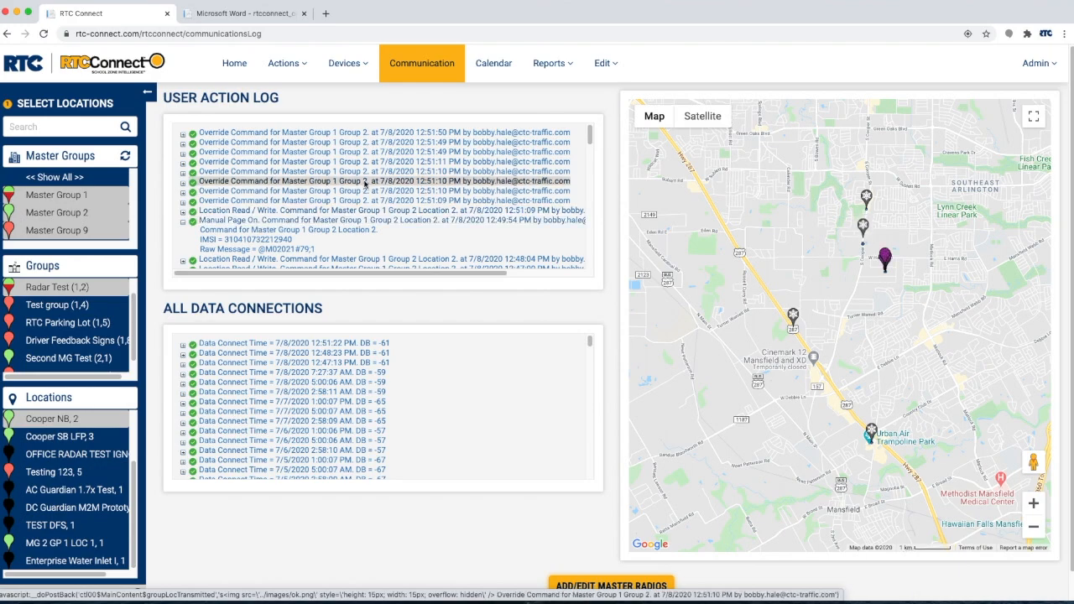
pyautogui.scroll(-1, 359, 193)
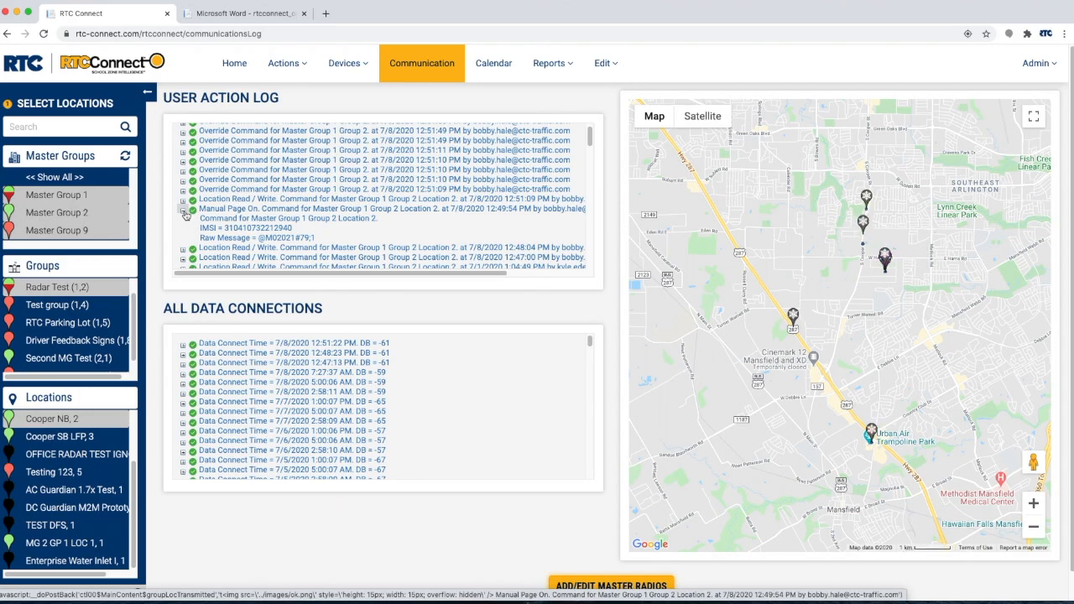
# Step: Create a work order report for Cooper NB with the note "Please fix this location!" and review the downloaded spreadsheet
pyautogui.click(549, 63)
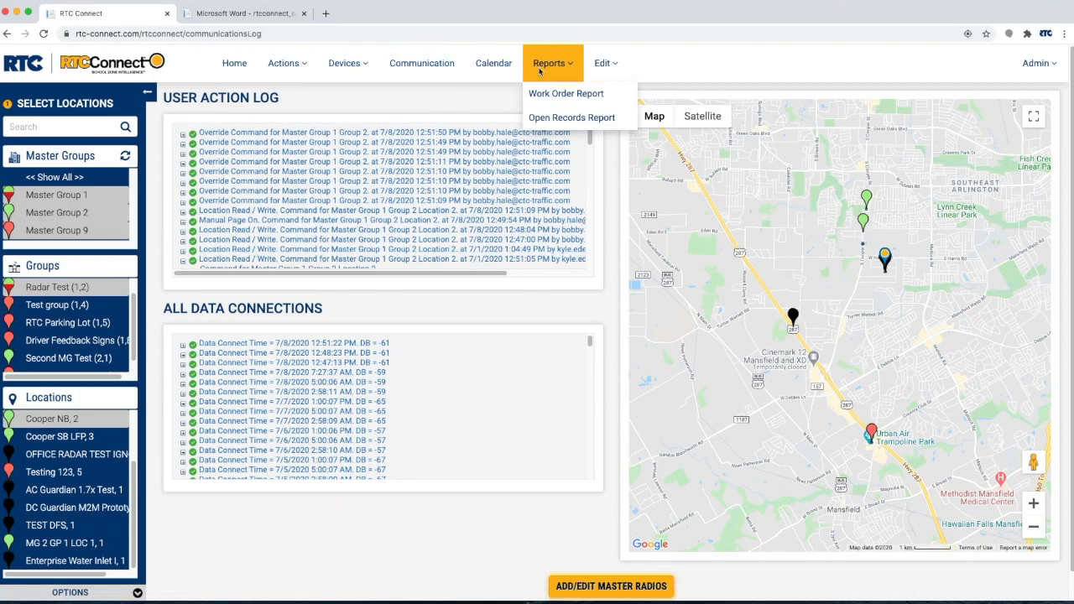
pyautogui.click(534, 94)
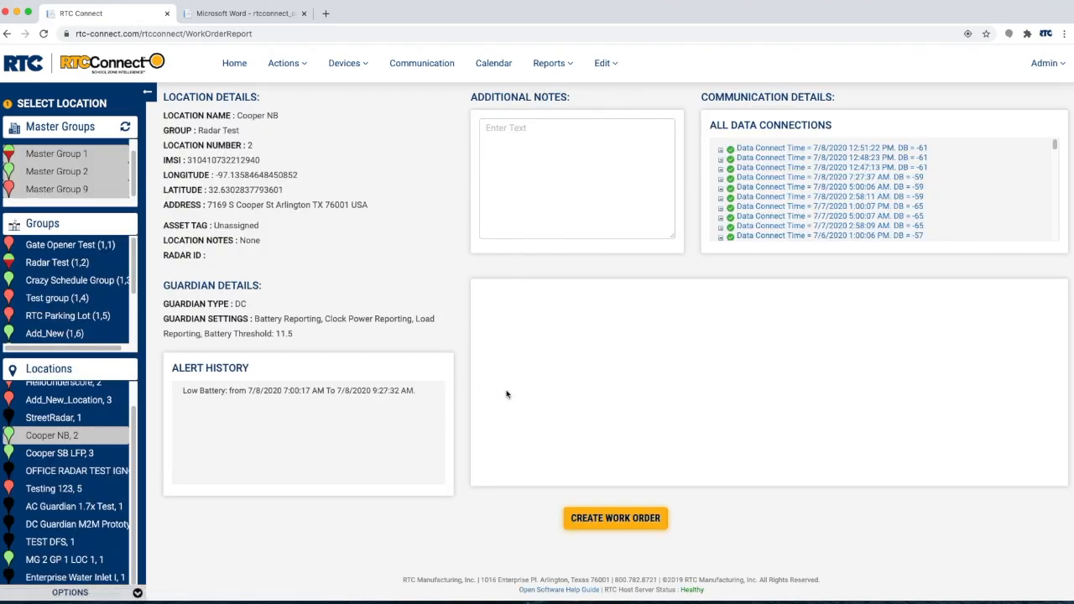
pyautogui.click(526, 149)
pyautogui.write('P')
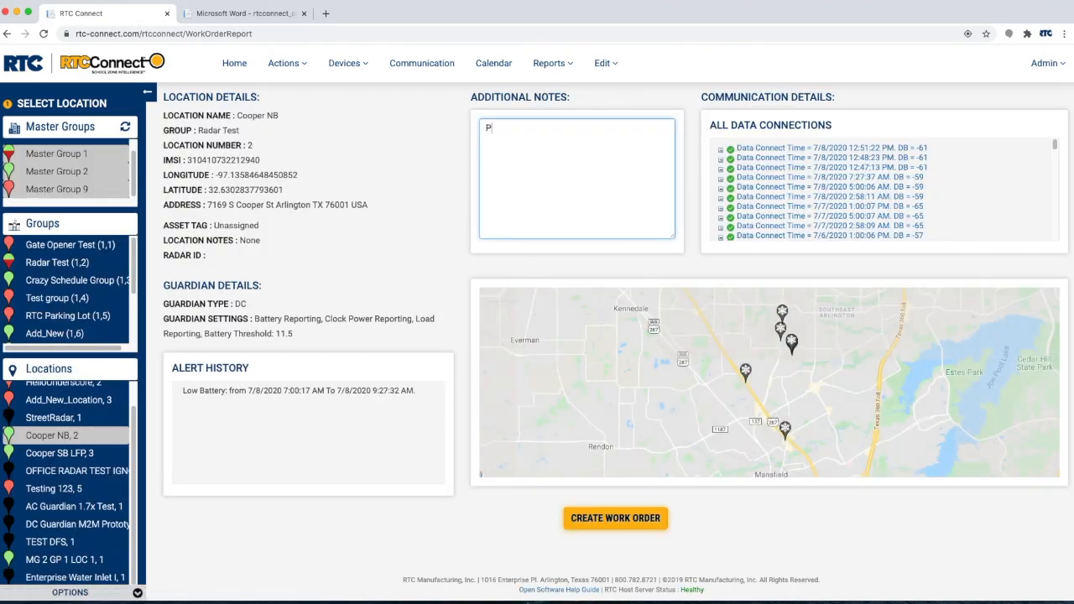
pyautogui.write('lease fix this location!')
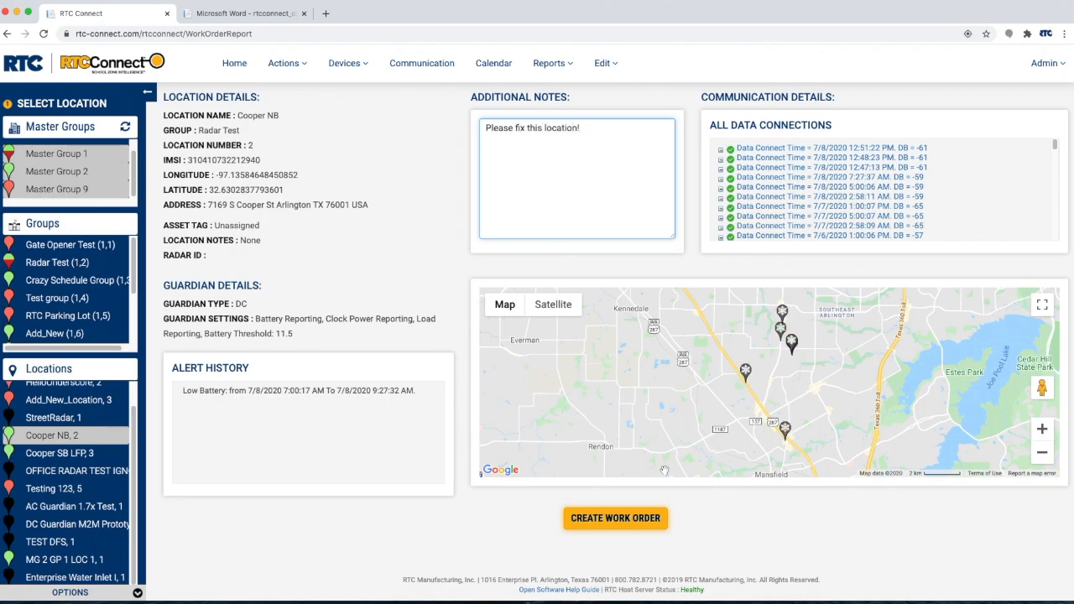
pyautogui.click(600, 519)
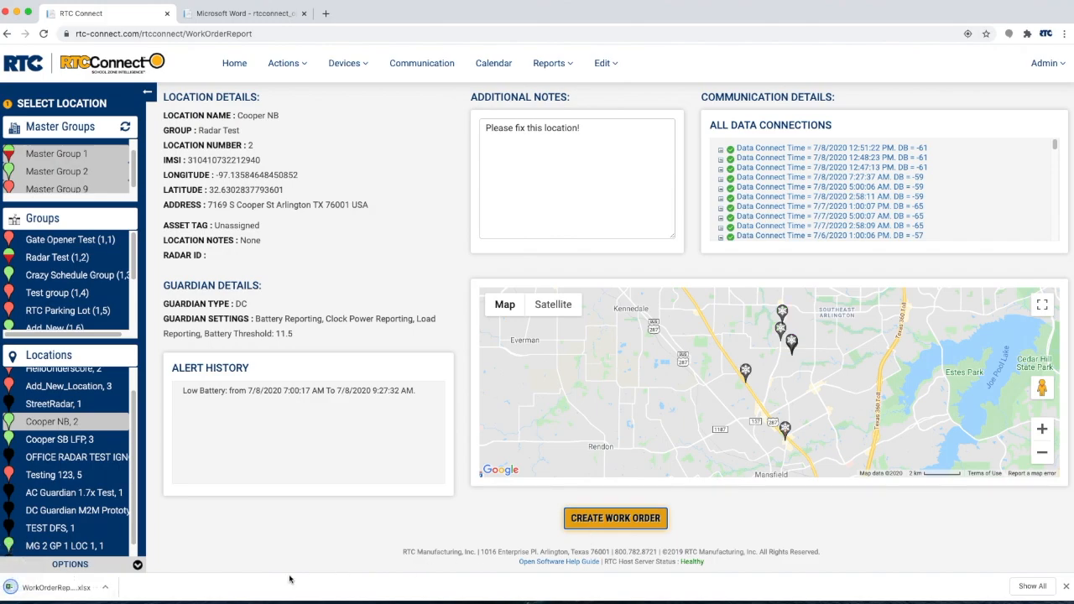
pyautogui.click(51, 588)
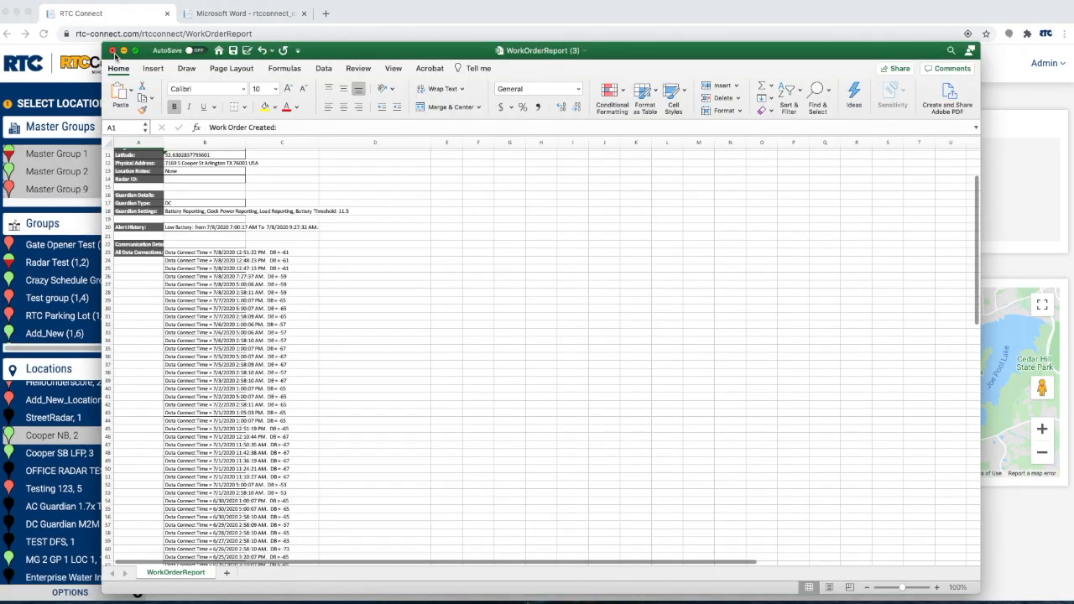
pyautogui.click(112, 51)
# Step: Generate an Open Records Report for Cooper NB from 06/01/2020 to 06/15/2020 with all information sections included
pyautogui.click(549, 63)
pyautogui.click(564, 113)
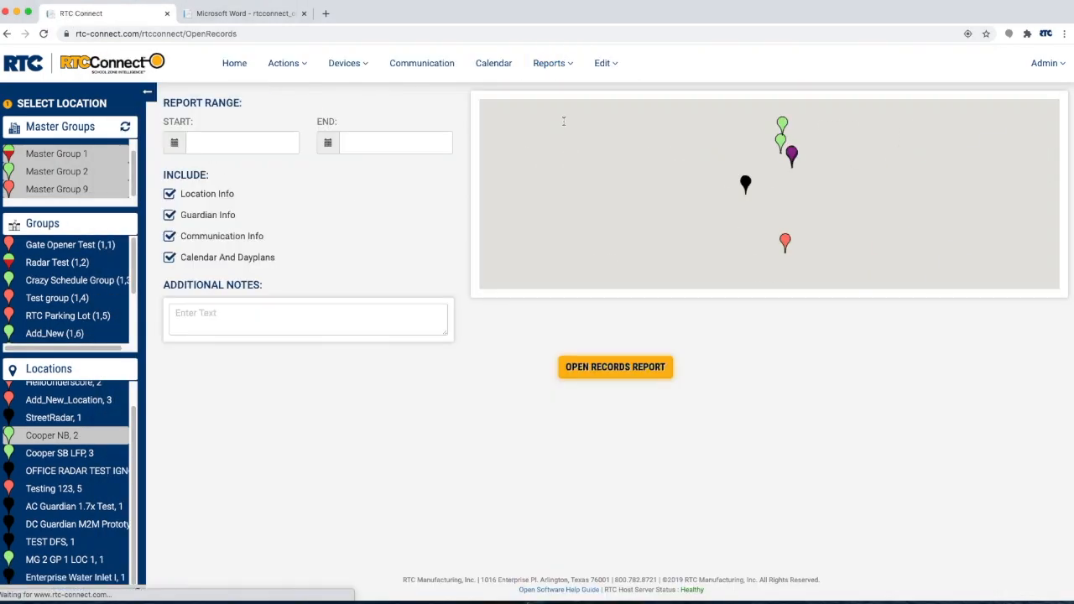
pyautogui.click(230, 139)
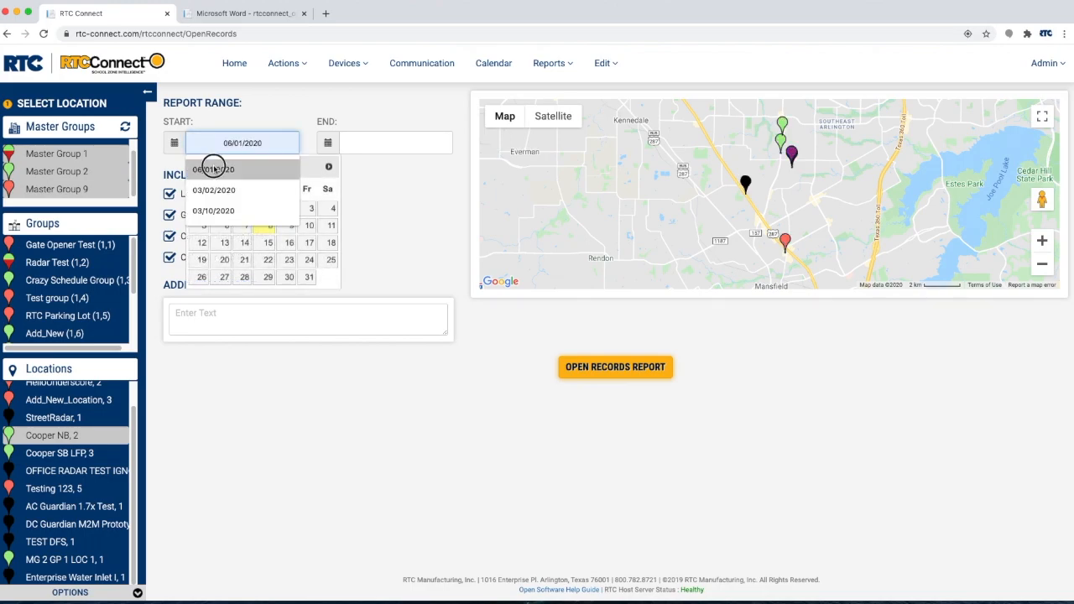
pyautogui.click(214, 169)
pyautogui.click(372, 144)
pyautogui.click(382, 229)
pyautogui.click(291, 227)
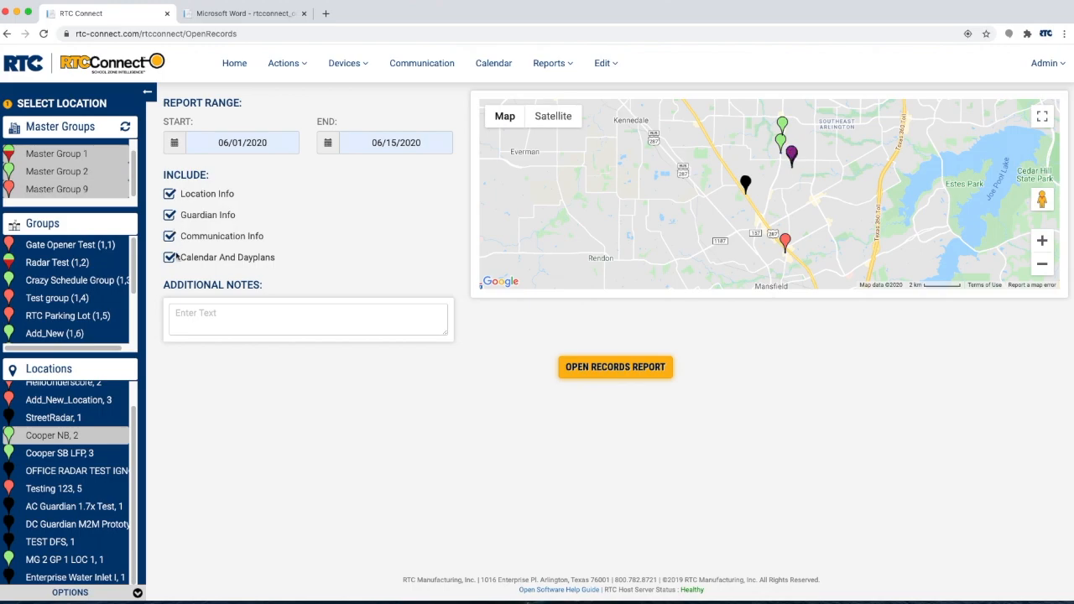
pyautogui.click(600, 374)
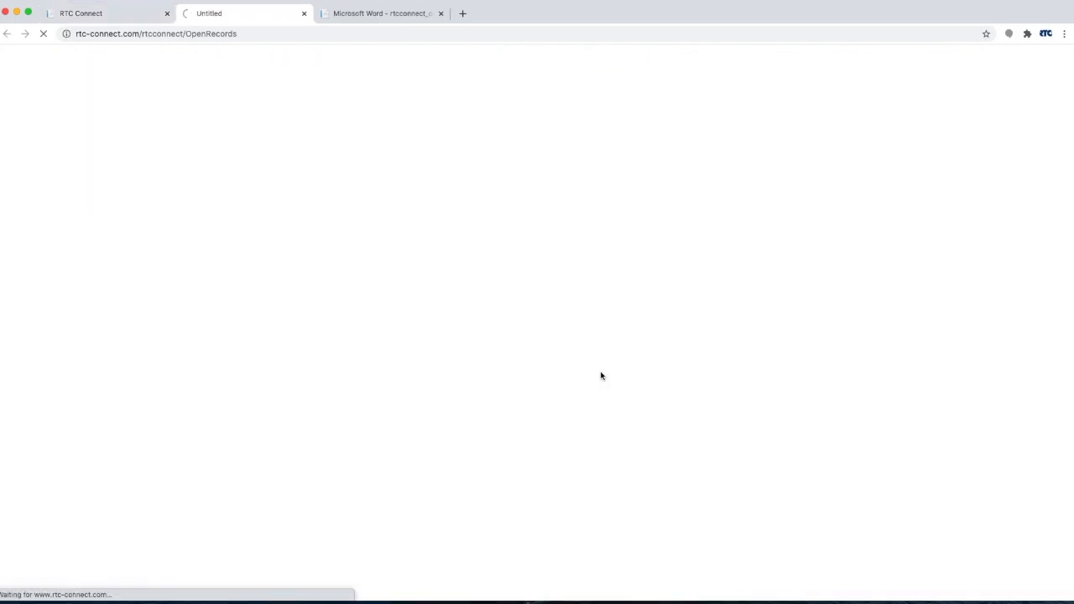
# Step: Review the Open Records Report's location, Guardian, communication and calendar details down to the dayplans
pyautogui.scroll(-3, 309, 282)
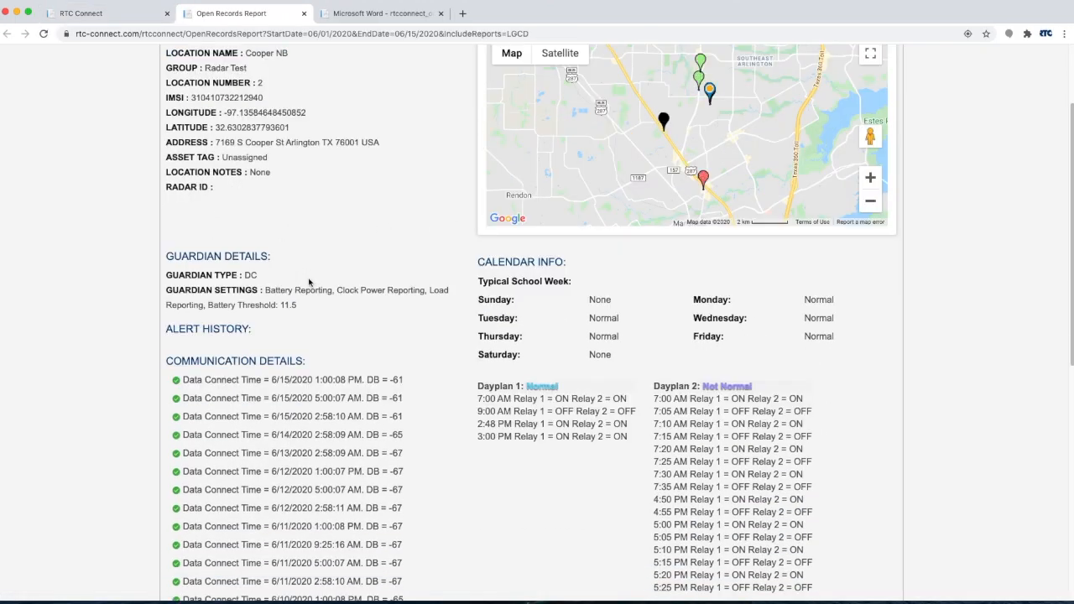
pyautogui.scroll(-10, 309, 283)
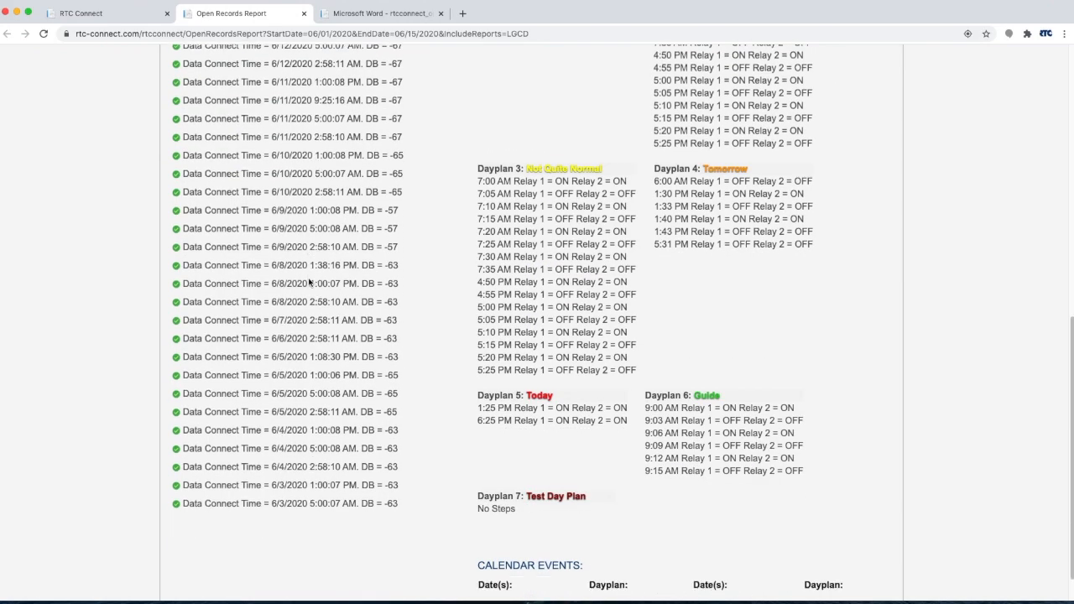
pyautogui.scroll(13, 308, 282)
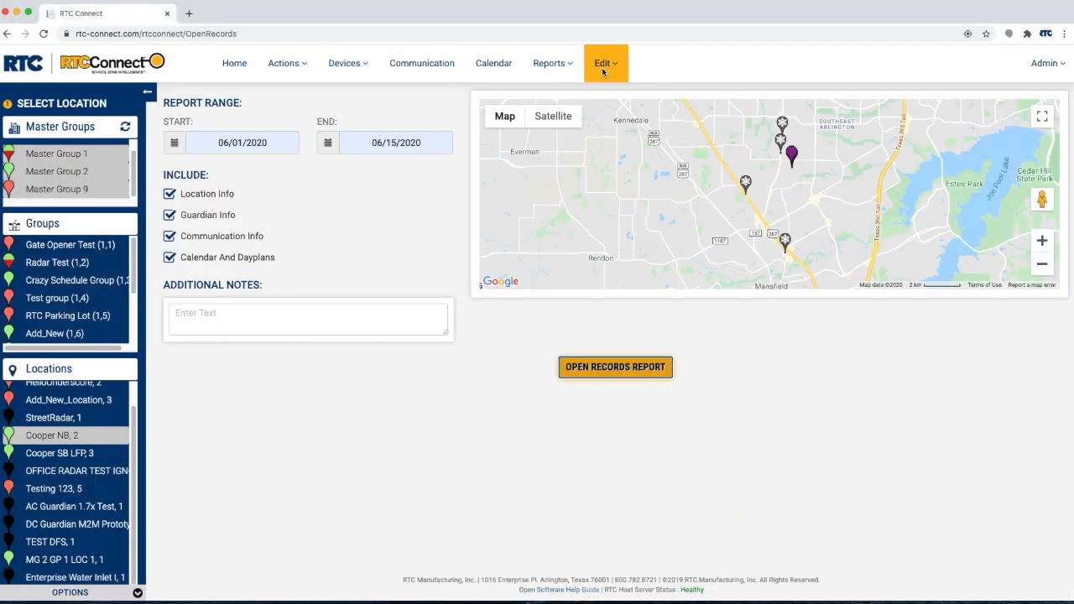
# Step: Open the archive page and examine the group data of the 6/23/2020 2:41:54 PM archive and the restore options
pyautogui.click(602, 71)
pyautogui.click(613, 163)
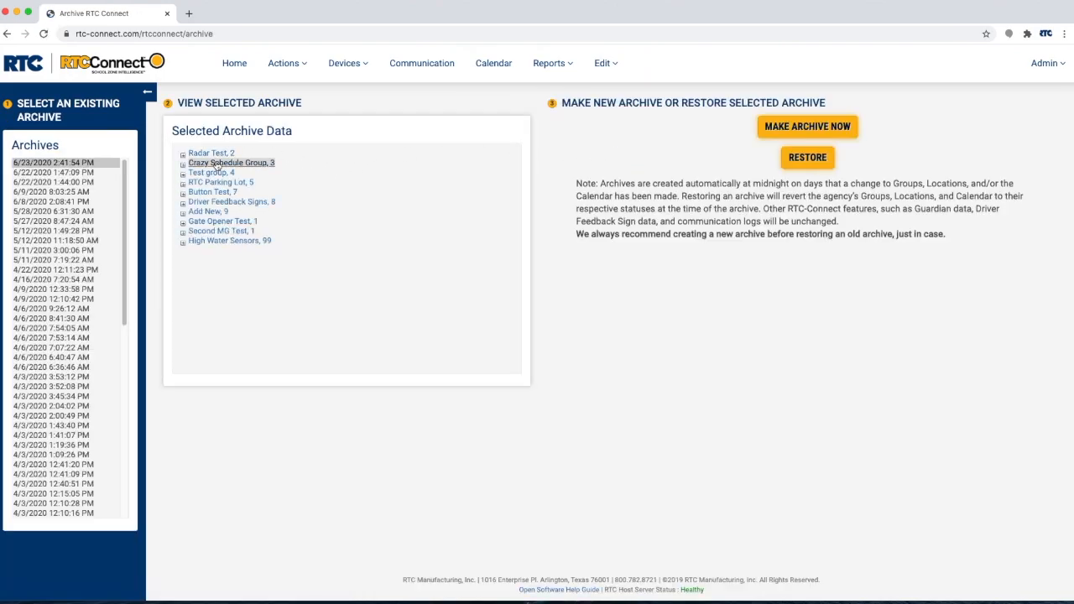
pyautogui.scroll(-3, 81, 198)
pyautogui.scroll(4, 80, 198)
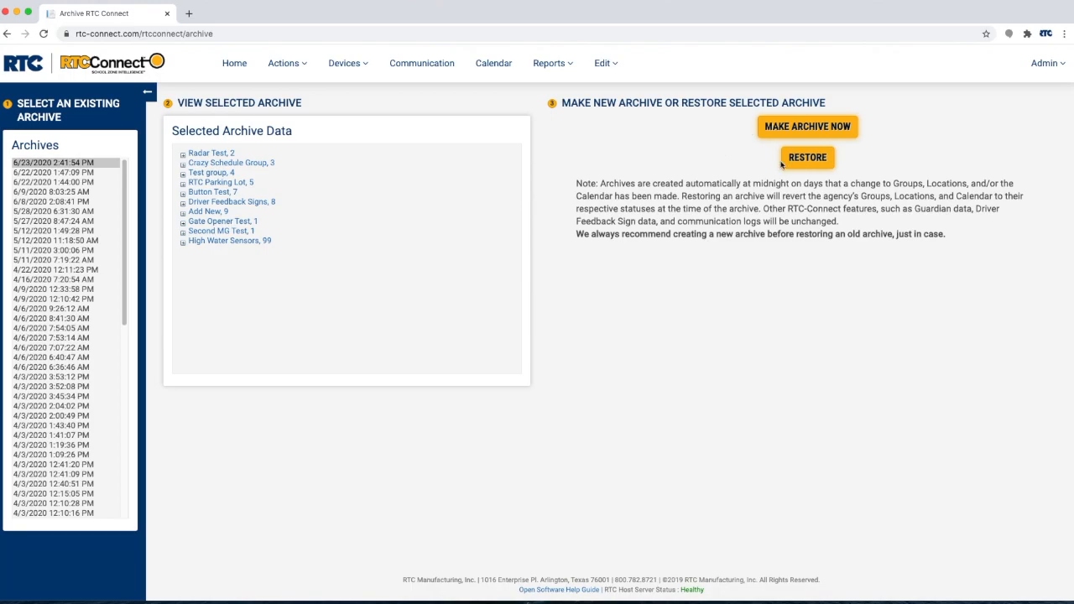
# Step: Return to the home map and refresh the Master Groups list to clear the group and location selection
pyautogui.click(233, 67)
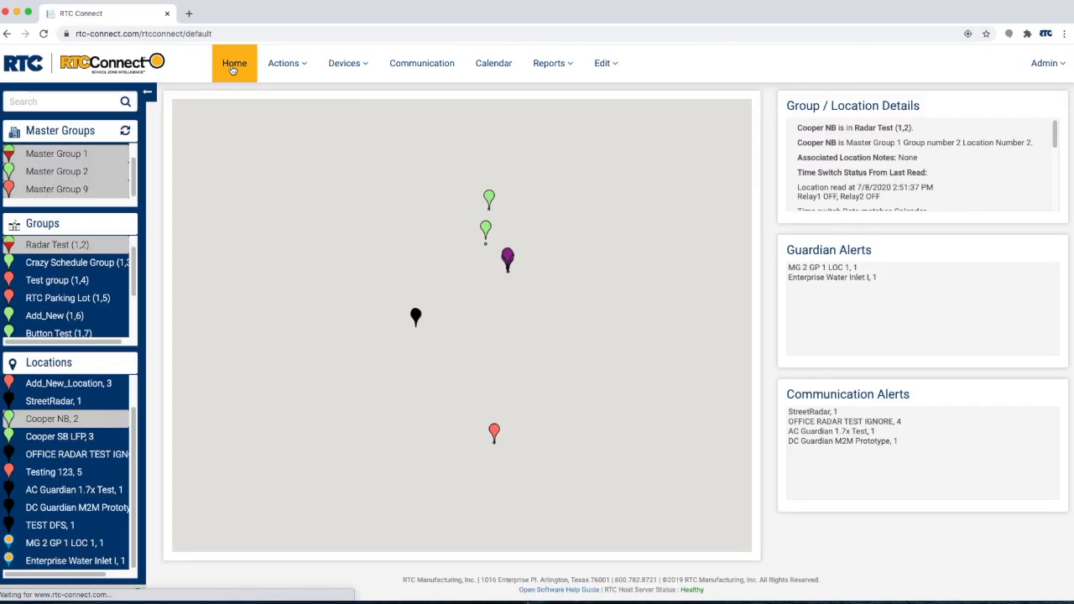
pyautogui.click(124, 131)
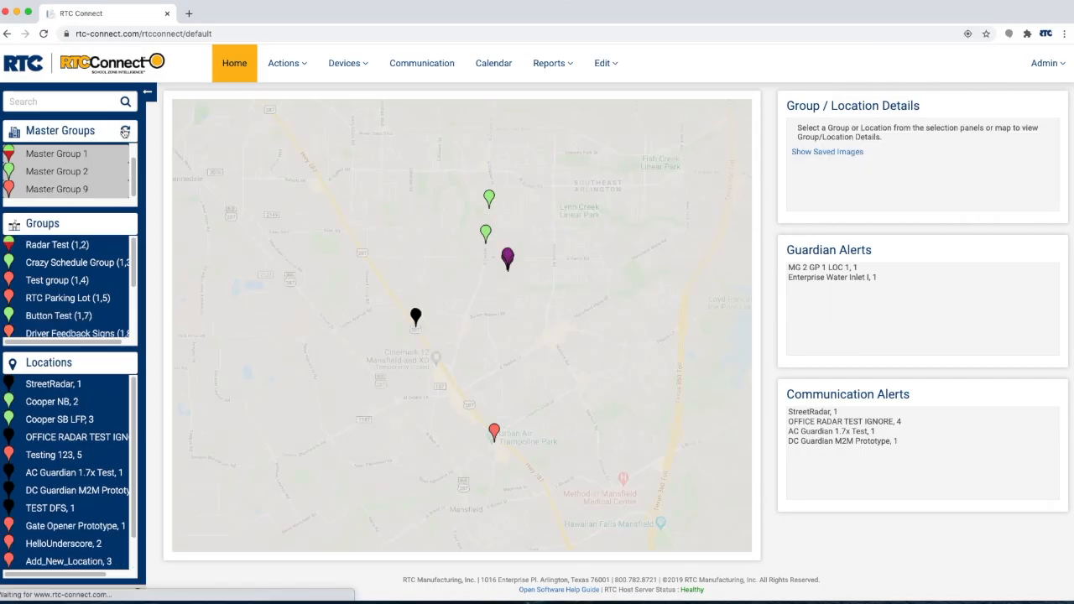